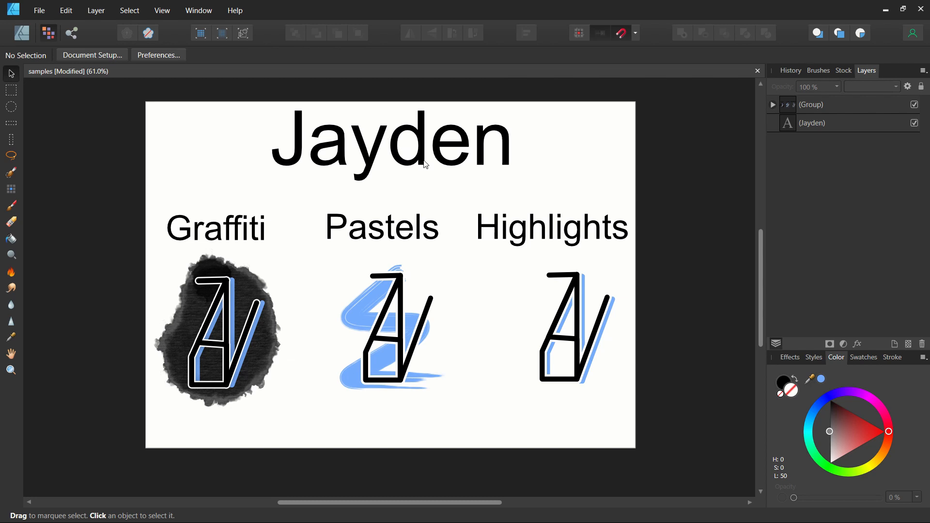
# Step: Hide the group of sample logos and add a new layer above it
pyautogui.click(824, 104)
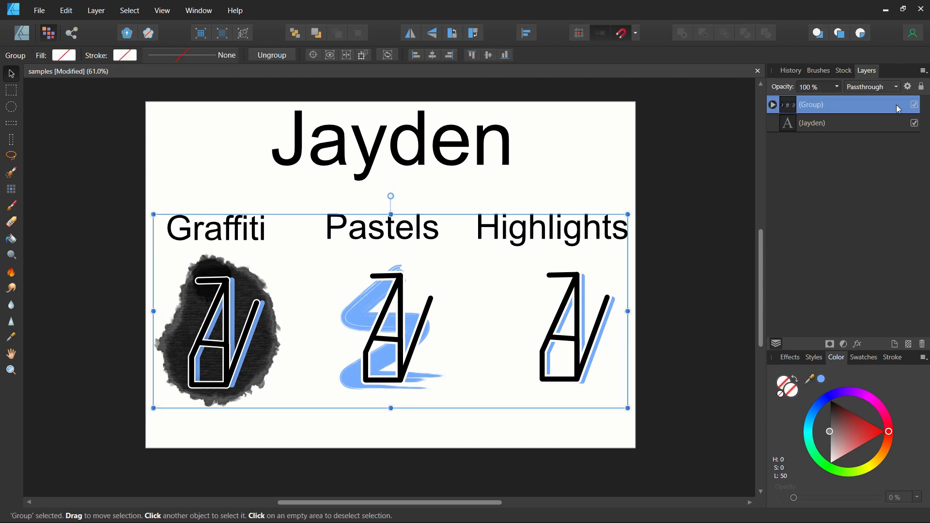
pyautogui.click(914, 105)
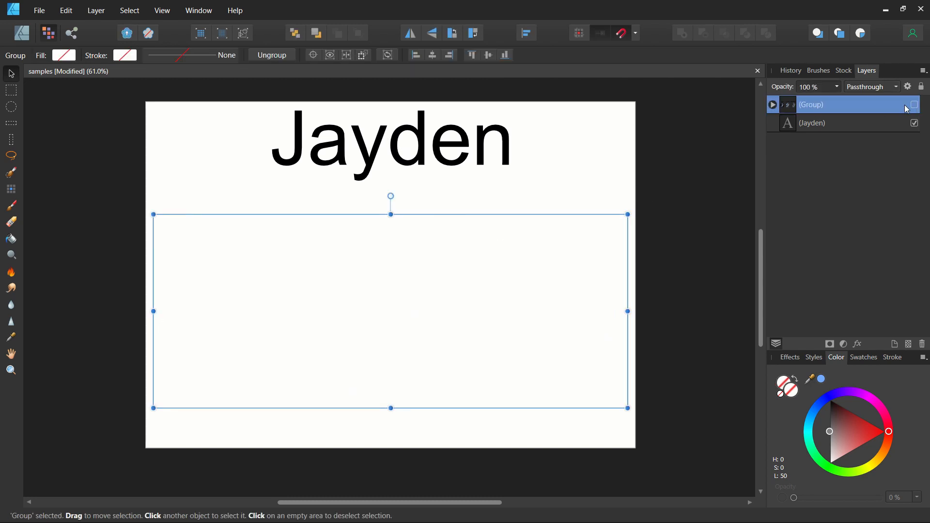
pyautogui.click(896, 344)
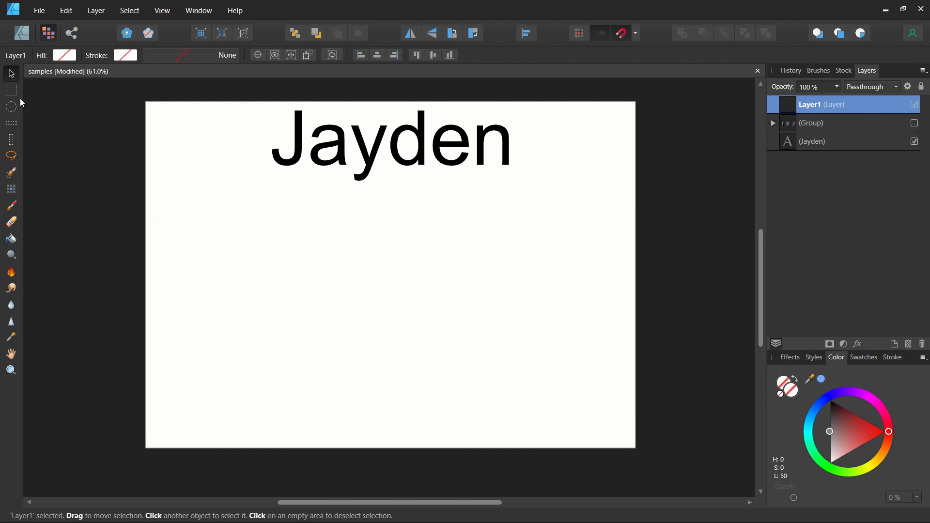
# Step: Draw an unfilled upright rectangle with a 9.5 pt black outline below the name text and centre it horizontally on the page
pyautogui.click(22, 35)
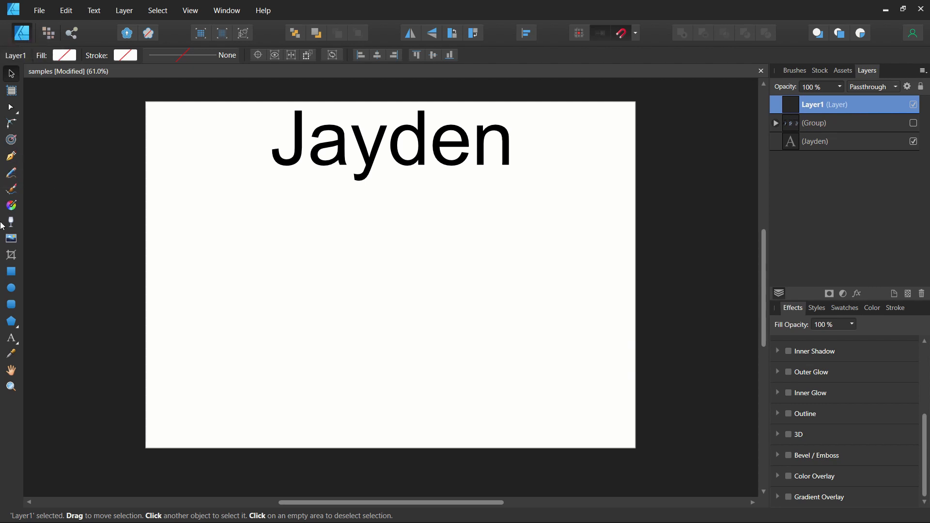
pyautogui.click(12, 271)
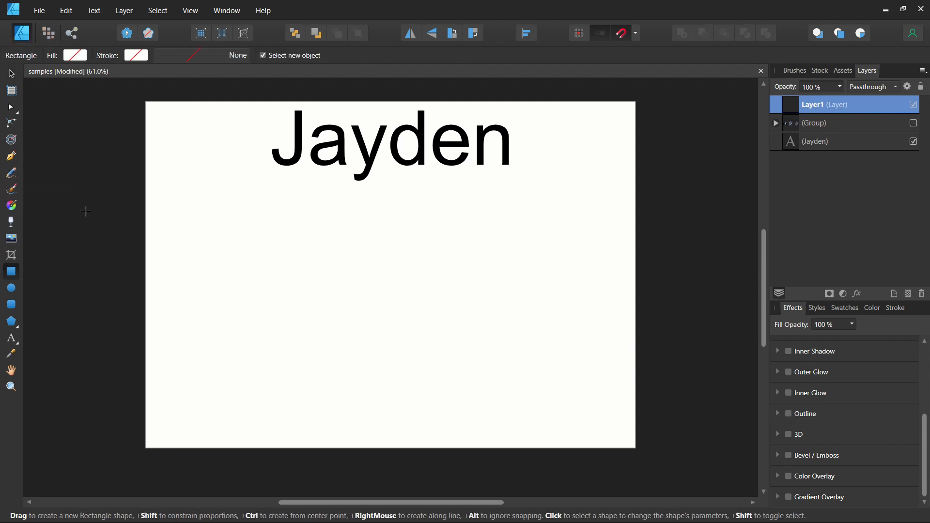
pyautogui.moveTo(366, 243); pyautogui.dragTo(435, 367)
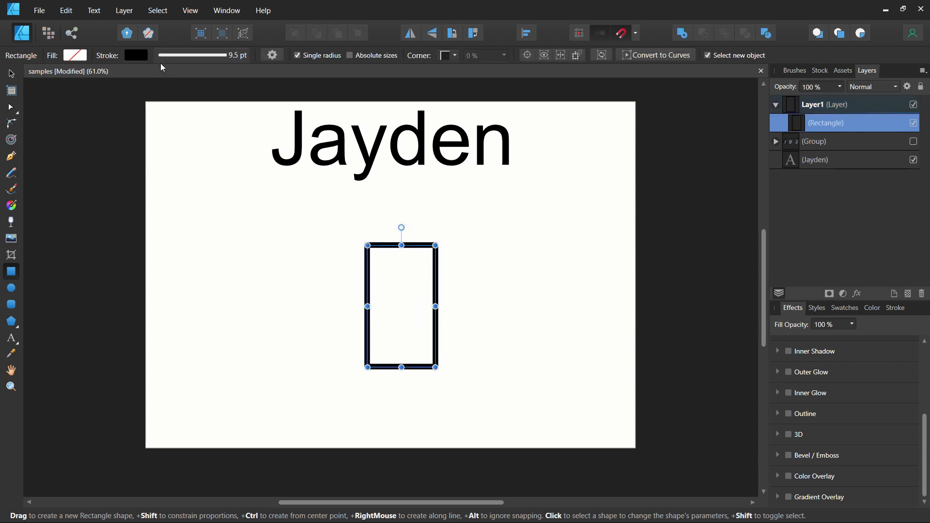
pyautogui.click(184, 54)
pyautogui.click(4, 79)
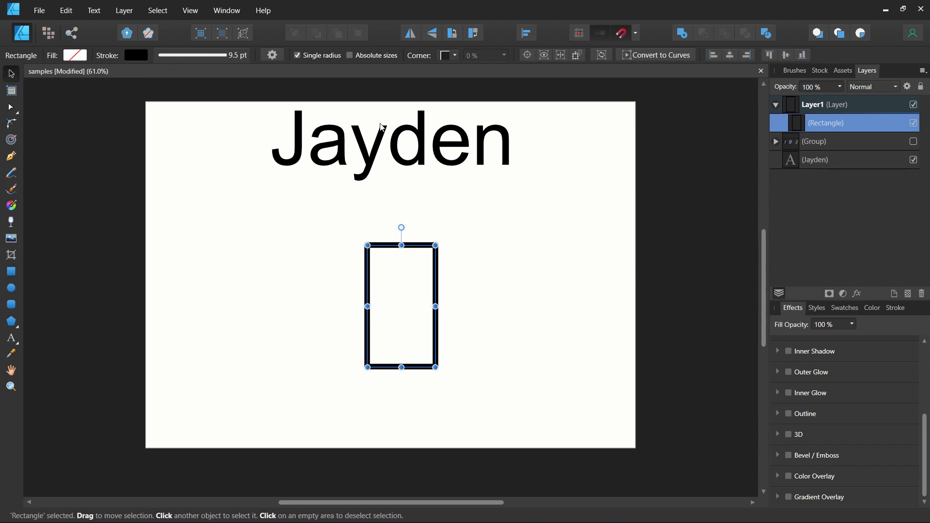
pyautogui.click(731, 56)
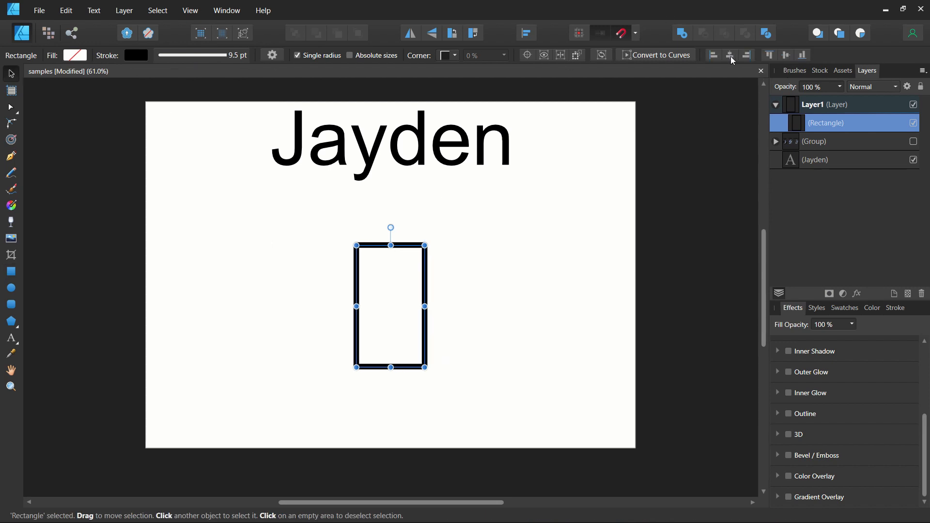
pyautogui.click(523, 299)
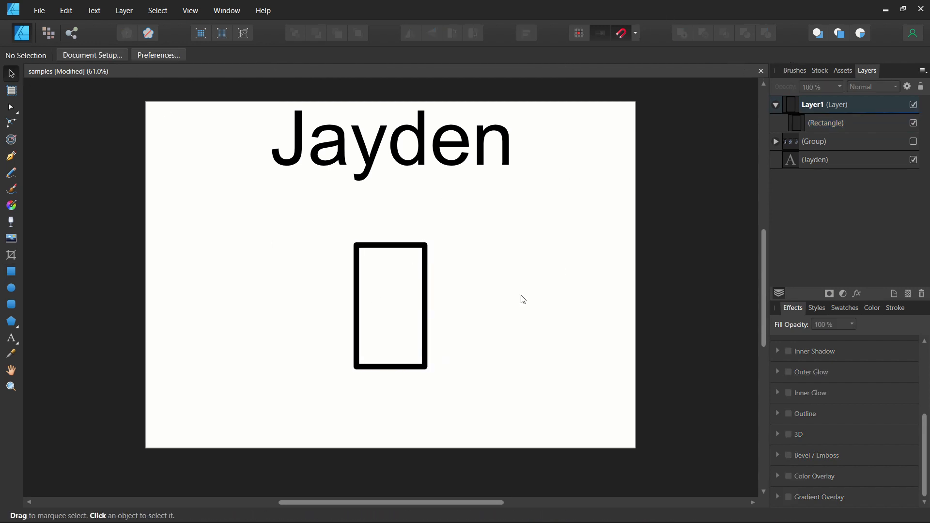
# Step: Trace a letter J with the Pen tool from the rectangle's lower left side around to its top midpoint, and hide the rectangle
pyautogui.click(851, 124)
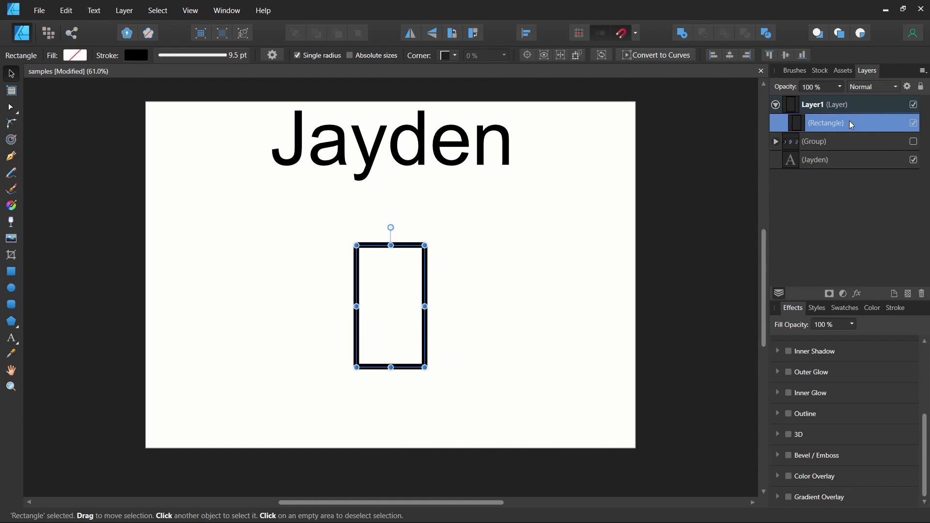
pyautogui.click(10, 156)
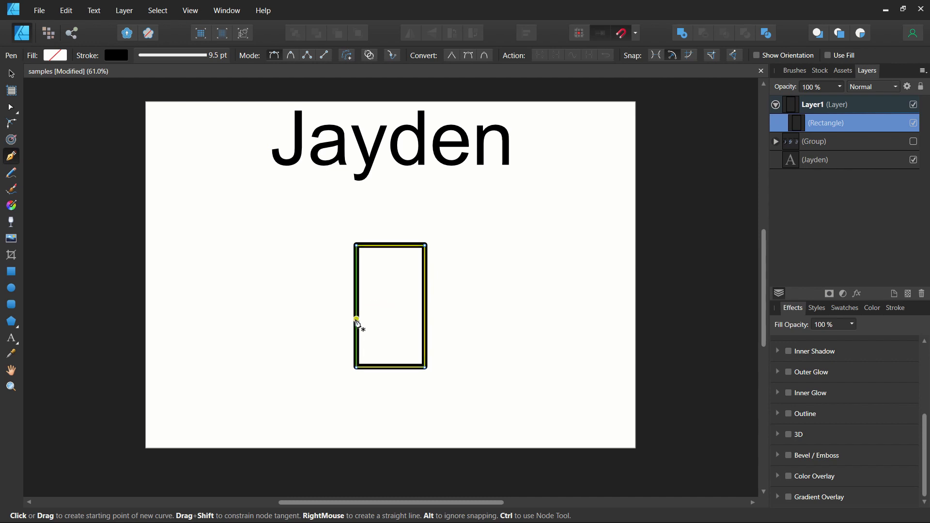
pyautogui.click(356, 318)
pyautogui.click(356, 367)
pyautogui.click(425, 367)
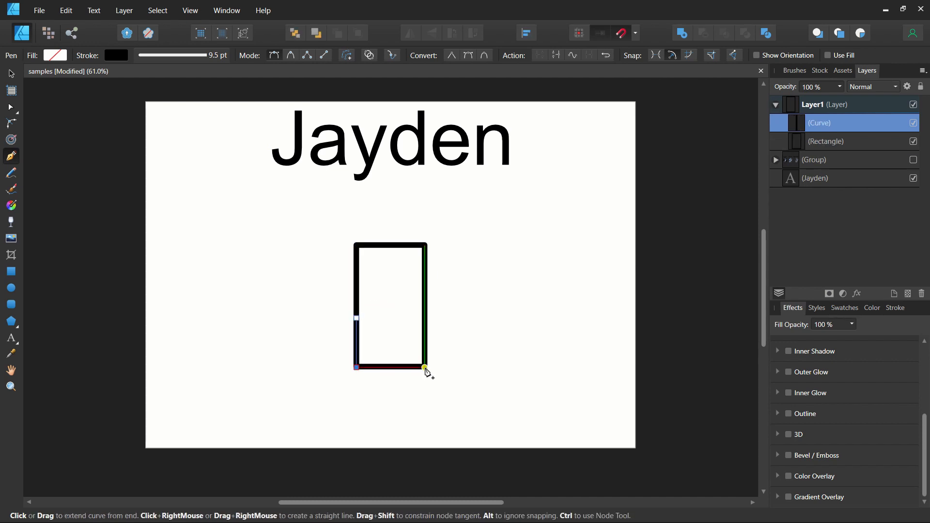
pyautogui.click(425, 246)
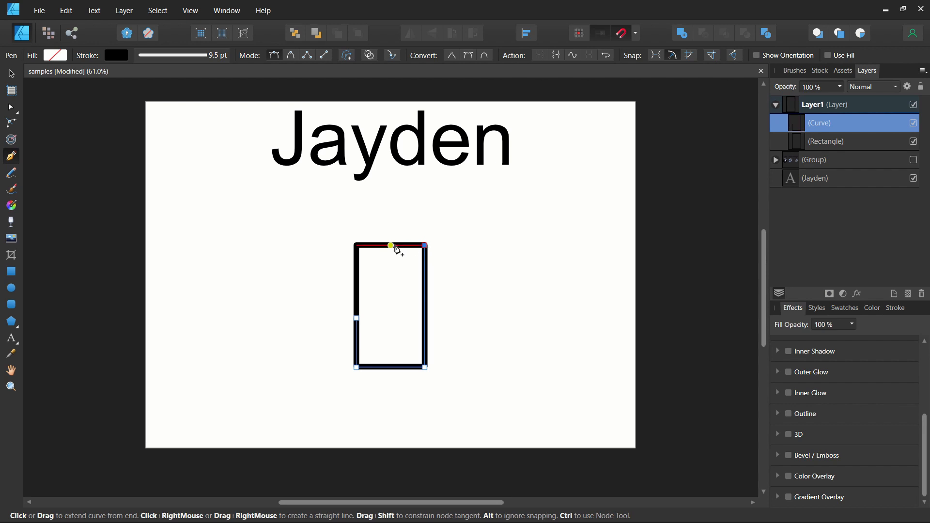
pyautogui.click(391, 246)
pyautogui.click(913, 141)
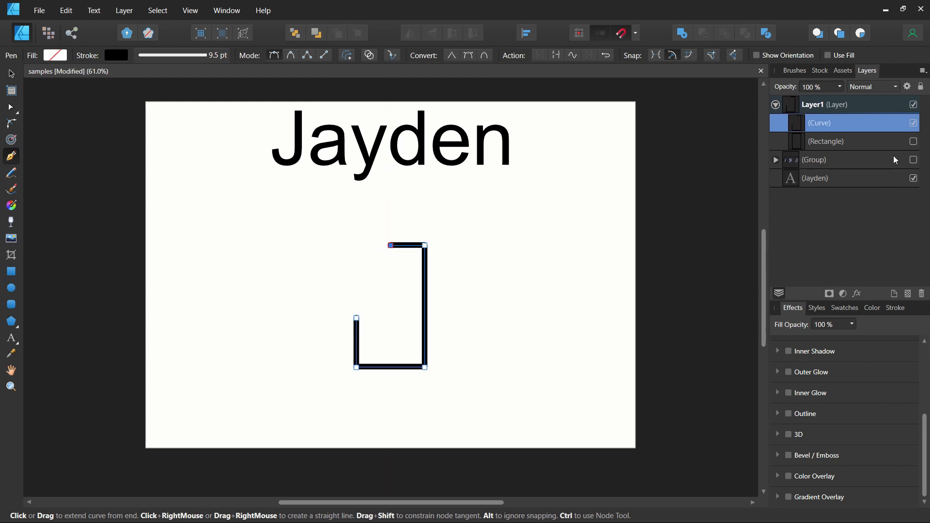
pyautogui.click(11, 73)
pyautogui.click(414, 299)
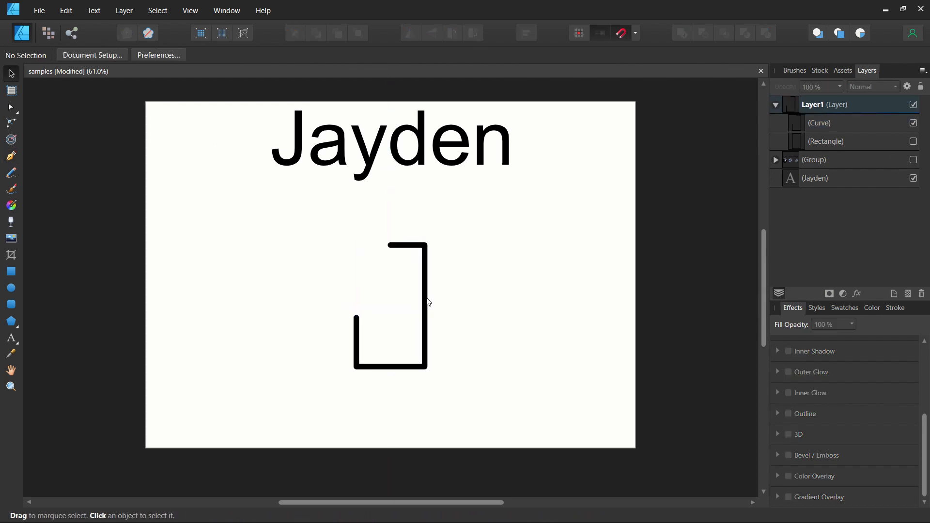
# Step: Narrow the J's hook by moving its lower-left corner and open end inward, using the rectangle as a temporary guide
pyautogui.click(428, 302)
pyautogui.click(7, 107)
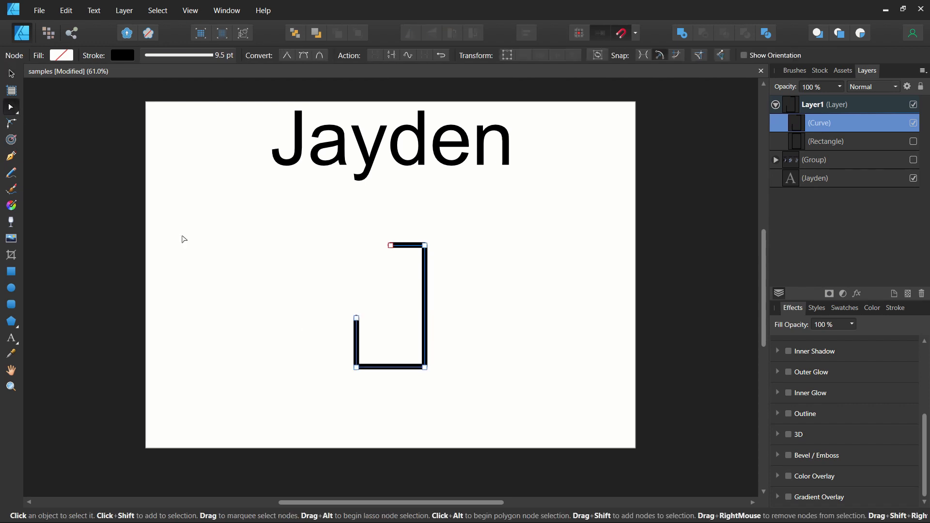
pyautogui.moveTo(356, 368); pyautogui.dragTo(382, 370)
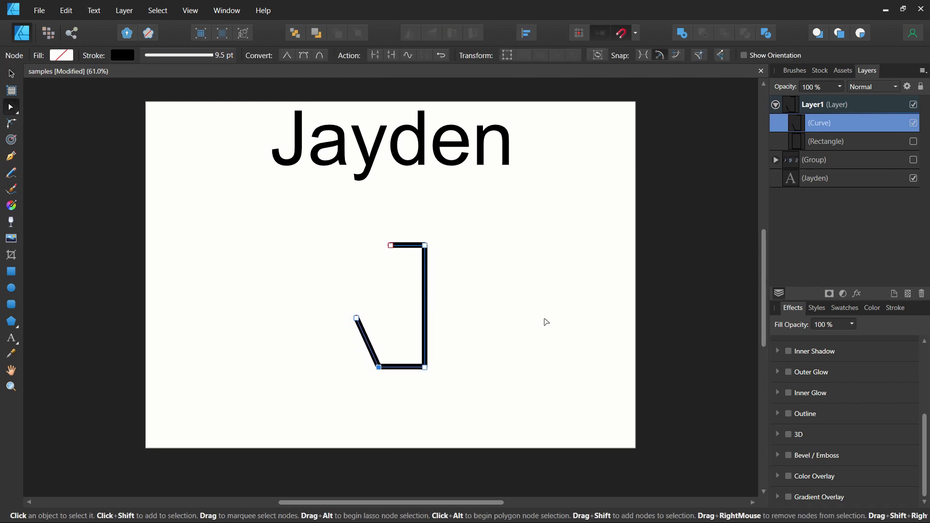
pyautogui.click(914, 141)
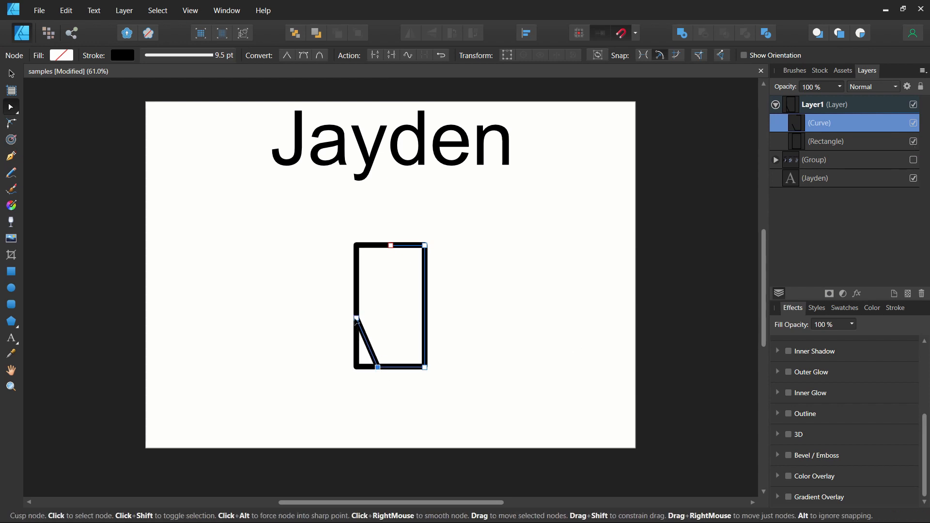
pyautogui.moveTo(357, 318); pyautogui.dragTo(376, 324)
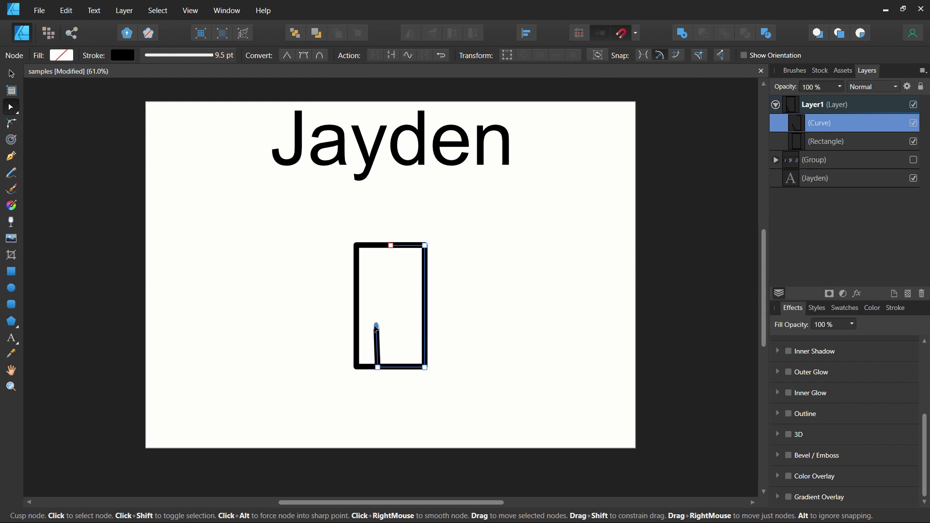
pyautogui.click(520, 324)
pyautogui.click(914, 141)
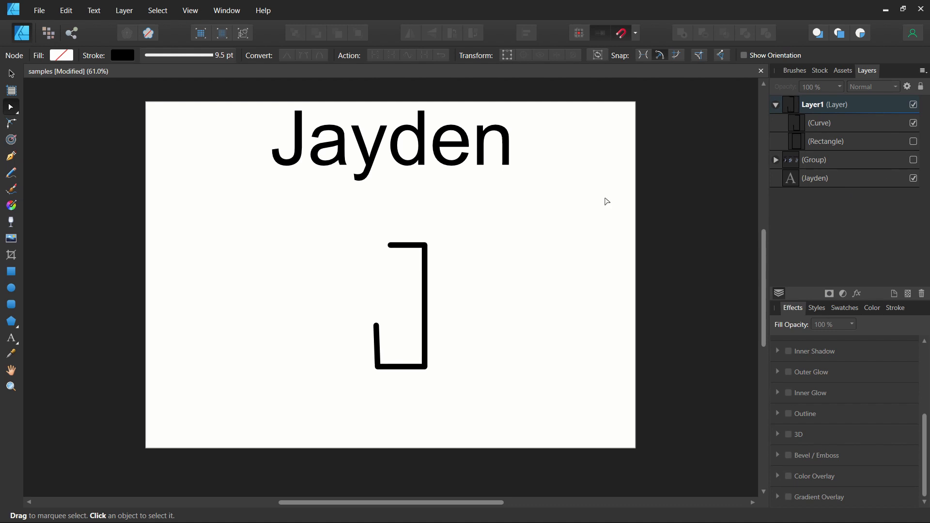
# Step: Draw a letter A inside the J with the Pen tool, using a diagonal from the lower-left corner to the upper-right corner and a crossbar
pyautogui.click(429, 315)
pyautogui.click(624, 219)
pyautogui.click(10, 156)
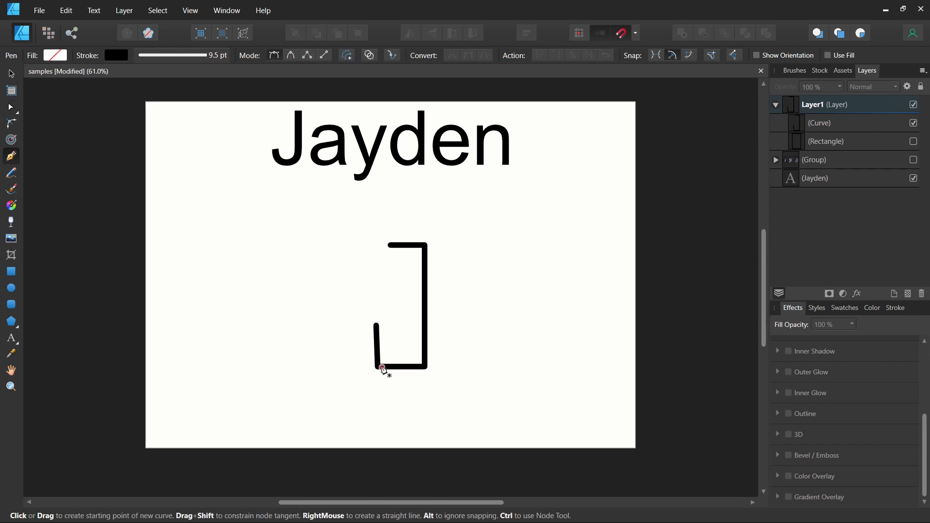
pyautogui.click(377, 367)
pyautogui.click(425, 245)
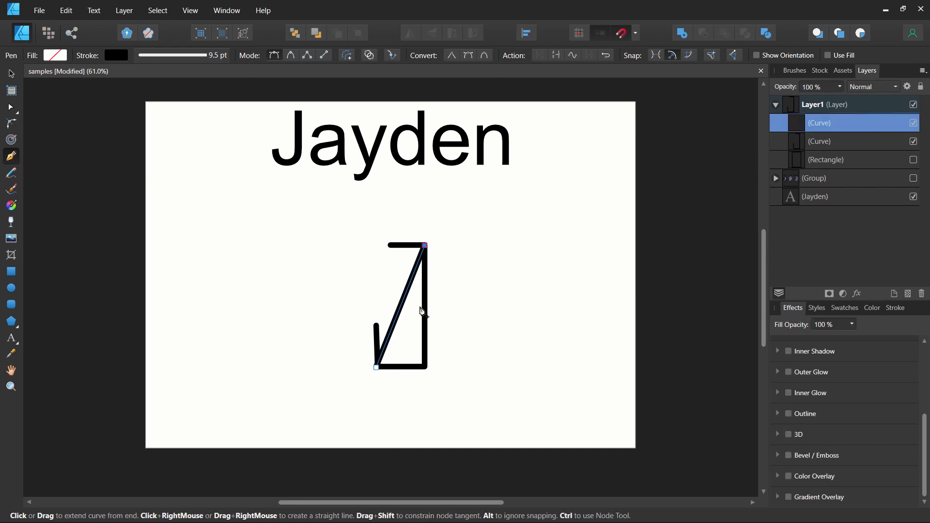
pyautogui.click(425, 315)
pyautogui.click(397, 314)
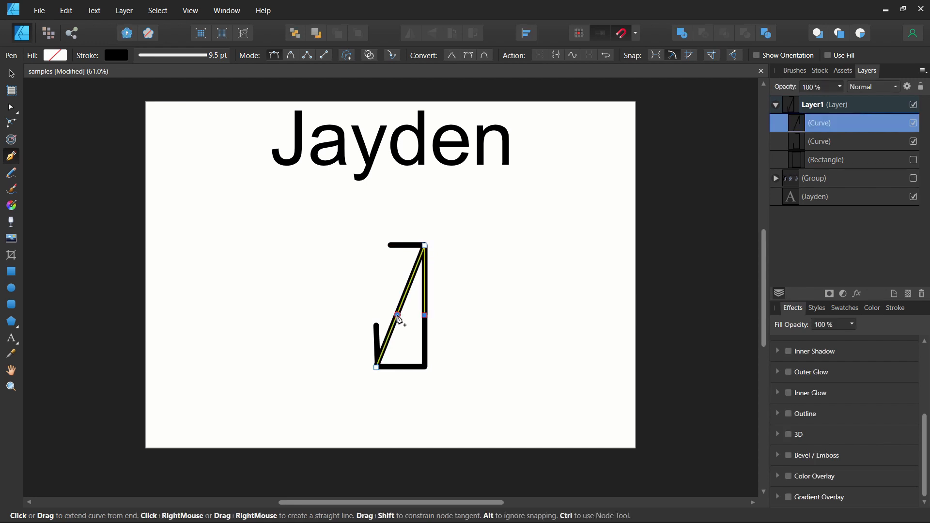
# Step: Try painting pink 200 px brush strokes over the J and A monogram, and undo them
pyautogui.click(862, 143)
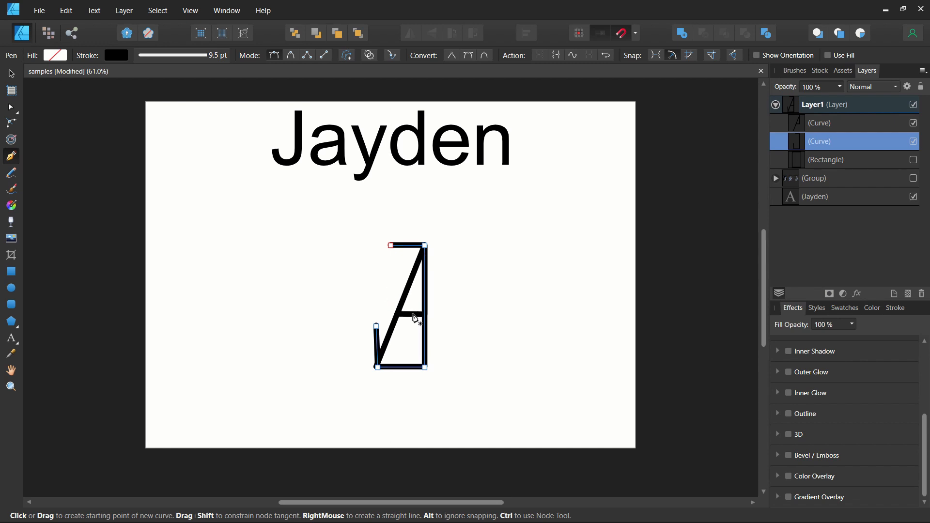
pyautogui.click(11, 189)
pyautogui.click(70, 55)
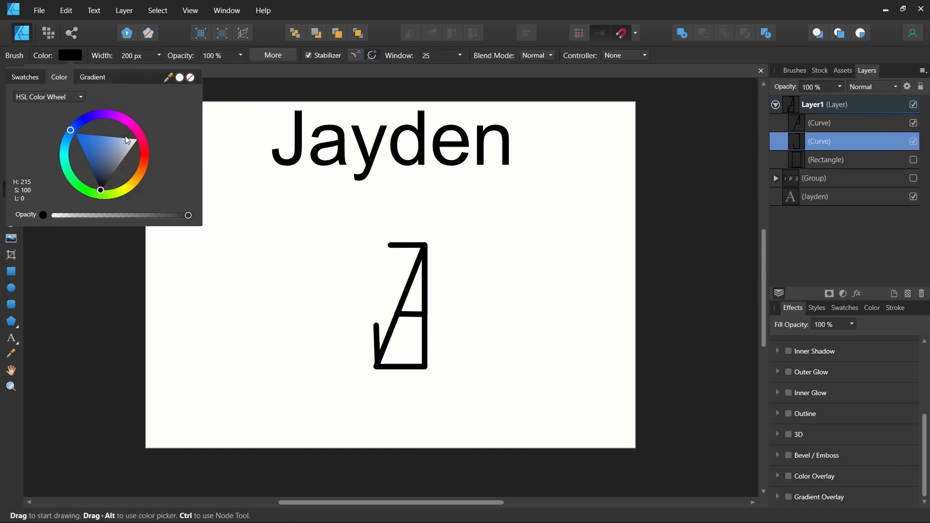
pyautogui.moveTo(412, 249)
pyautogui.mouseDown()
pyautogui.moveTo(398, 305)
pyautogui.moveTo(423, 306)
pyautogui.moveTo(391, 304)
pyautogui.moveTo(398, 311)
pyautogui.moveTo(372, 361)
pyautogui.mouseUp()
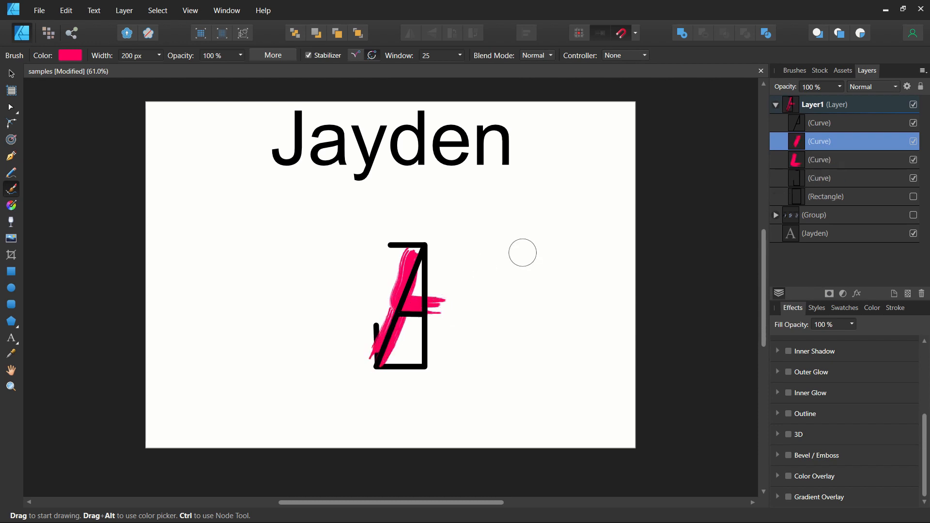
pyautogui.hotkey('ctrl', 'z')
pyautogui.hotkey('ctrl', 'z')
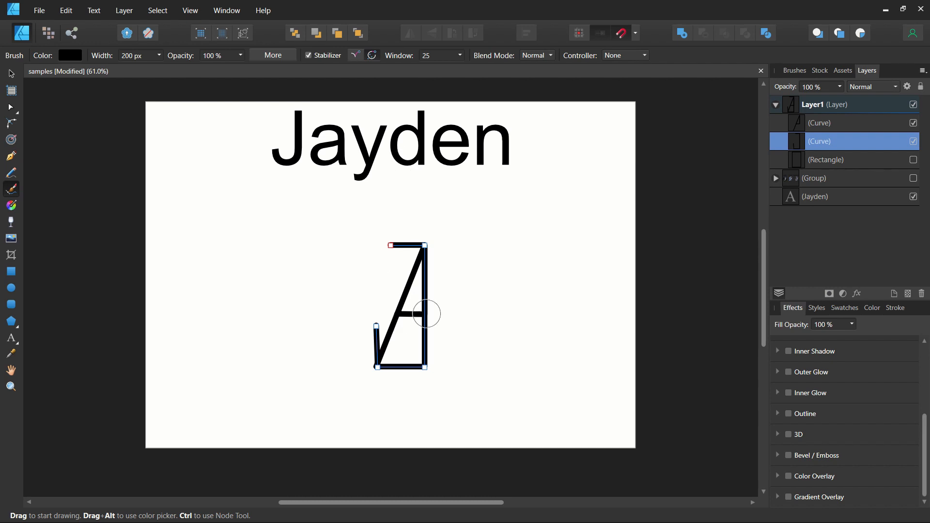
# Step: Try painting a looping light-blue 200 px brush stroke around the monogram, and undo it
pyautogui.click(78, 54)
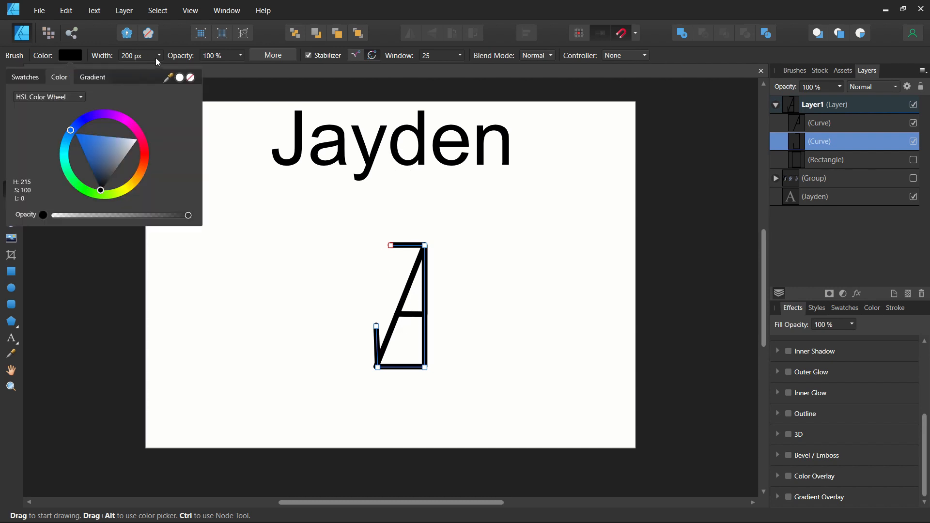
pyautogui.moveTo(85, 162); pyautogui.dragTo(77, 121)
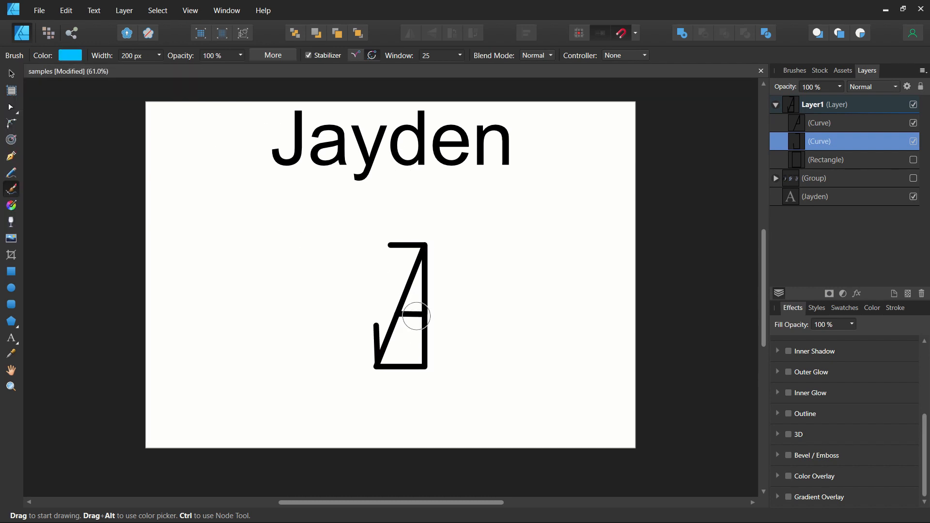
pyautogui.moveTo(417, 309)
pyautogui.mouseDown()
pyautogui.moveTo(358, 333)
pyautogui.moveTo(351, 376)
pyautogui.moveTo(430, 369)
pyautogui.moveTo(425, 256)
pyautogui.mouseUp()
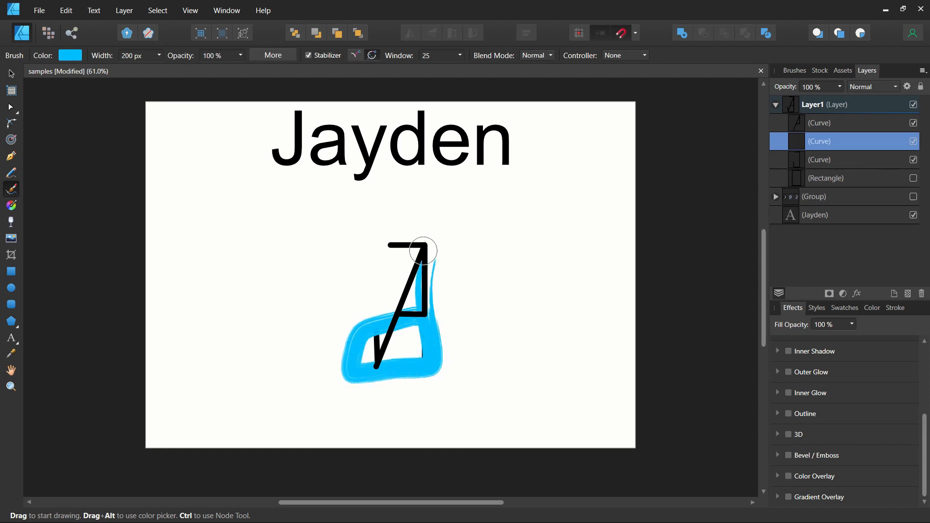
pyautogui.hotkey('ctrl', 'z')
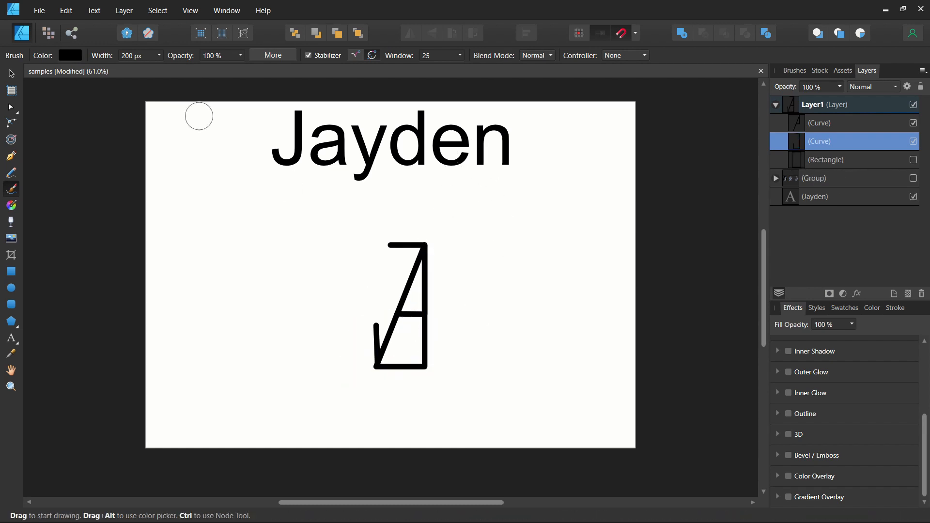
# Step: Try tracing the monogram's outline and crossbar in light blue with the 64 px Acrylics brush, and undo the strokes
pyautogui.click(785, 69)
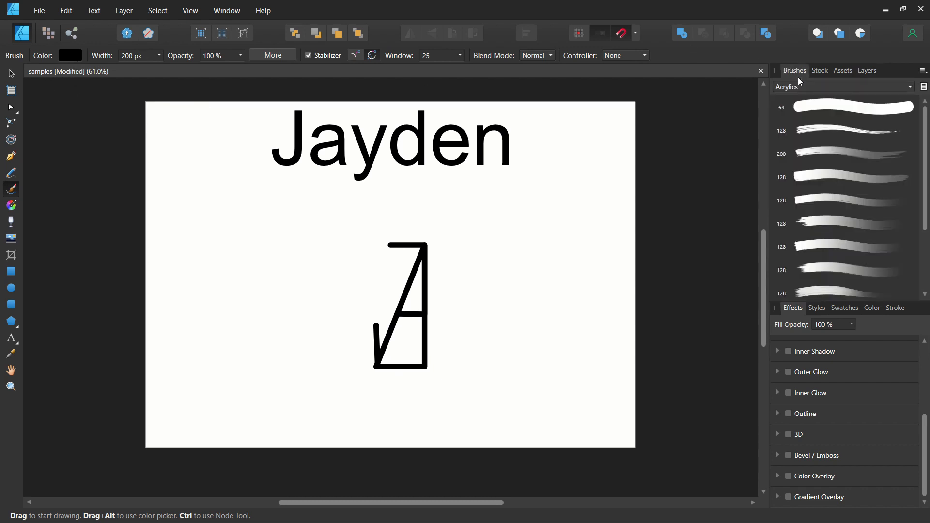
pyautogui.click(843, 96)
pyautogui.click(867, 71)
pyautogui.moveTo(385, 245)
pyautogui.mouseDown()
pyautogui.moveTo(432, 245)
pyautogui.moveTo(426, 313)
pyautogui.moveTo(439, 357)
pyautogui.moveTo(425, 369)
pyautogui.moveTo(374, 366)
pyautogui.mouseUp()
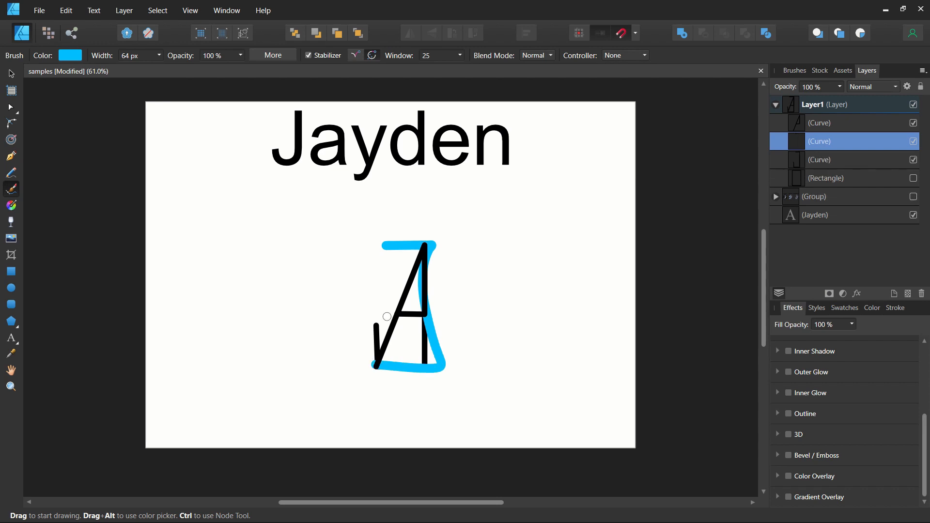
pyautogui.moveTo(394, 310); pyautogui.dragTo(440, 312)
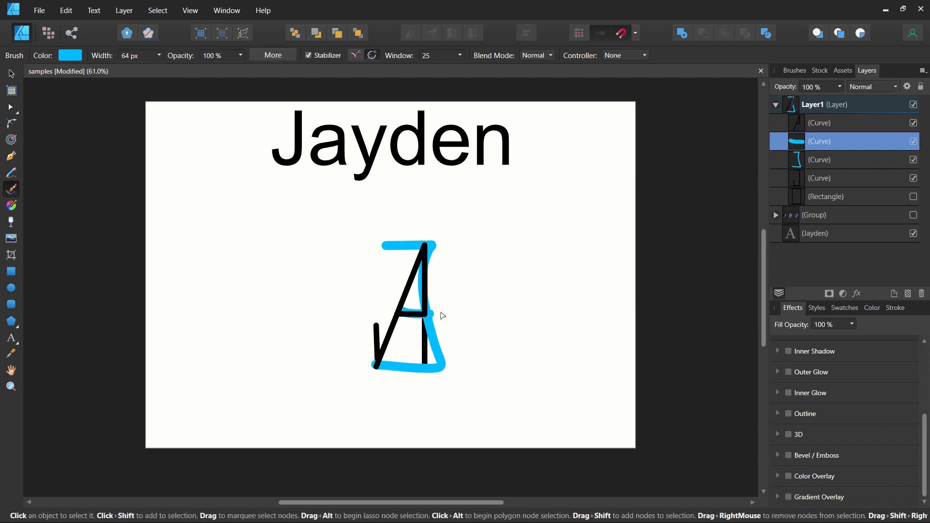
pyautogui.hotkey('ctrl', 'z')
pyautogui.hotkey('ctrl', 'z')
pyautogui.hotkey('ctrl', 'z')
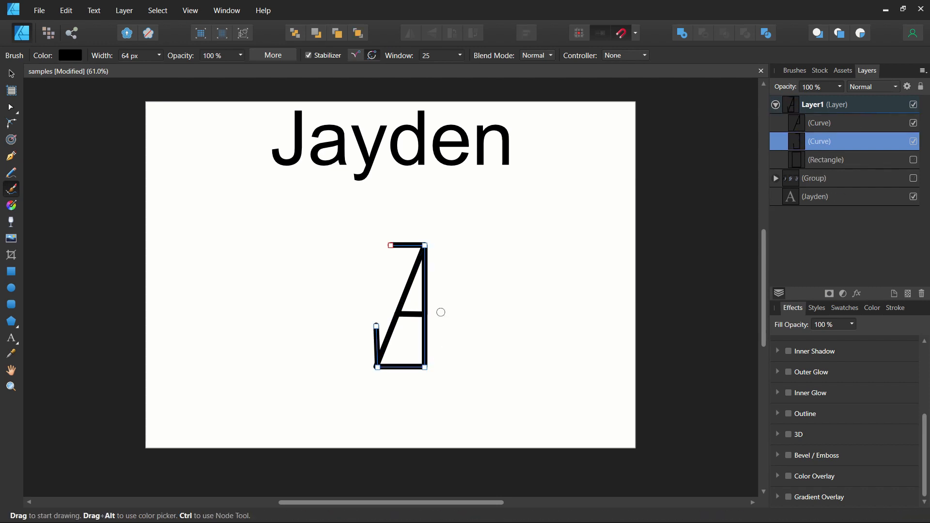
# Step: Nudge the J curve's lower-left corner node slightly with the Node tool to straighten the short hook
pyautogui.click(20, 109)
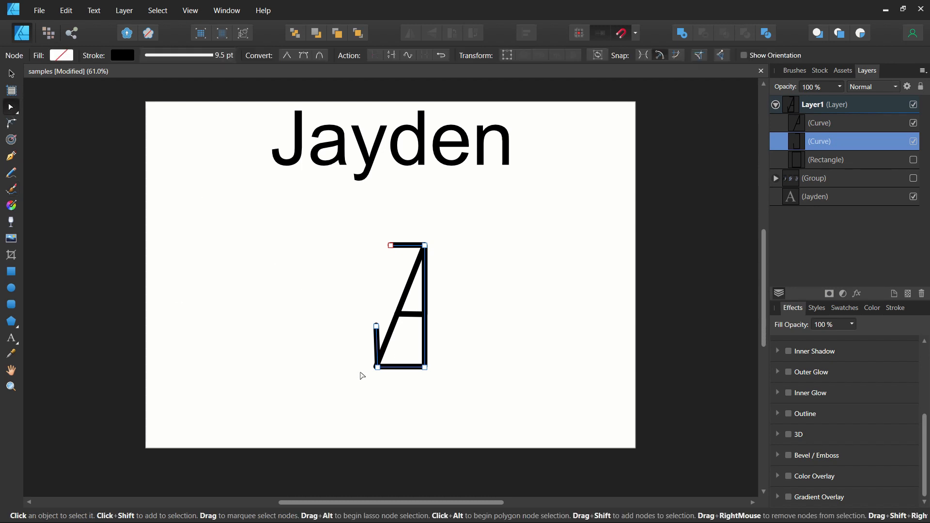
pyautogui.moveTo(377, 368); pyautogui.dragTo(376, 368)
pyautogui.click(523, 316)
# Step: Draw a slanted line with the Pen tool from the monogram's lower-right corner up to the right, and make its stroke black
pyautogui.click(818, 126)
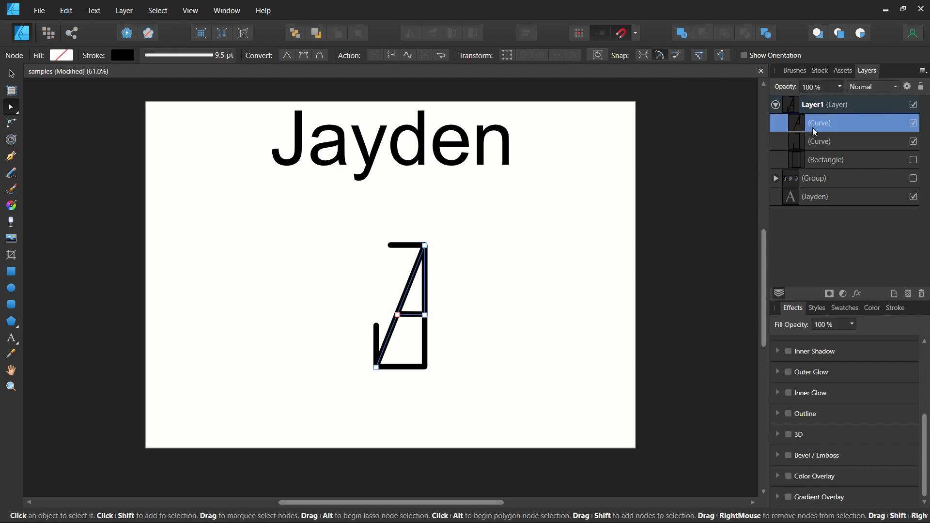
pyautogui.click(11, 156)
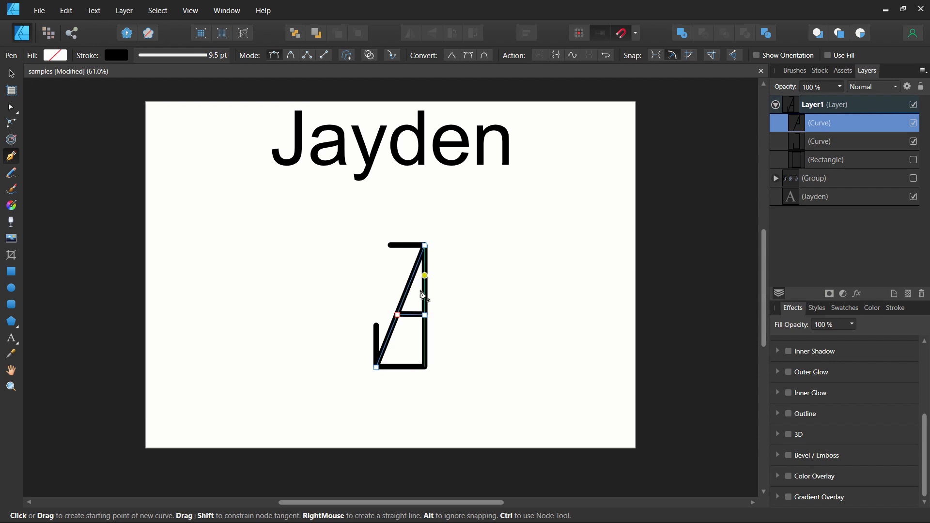
pyautogui.click(425, 367)
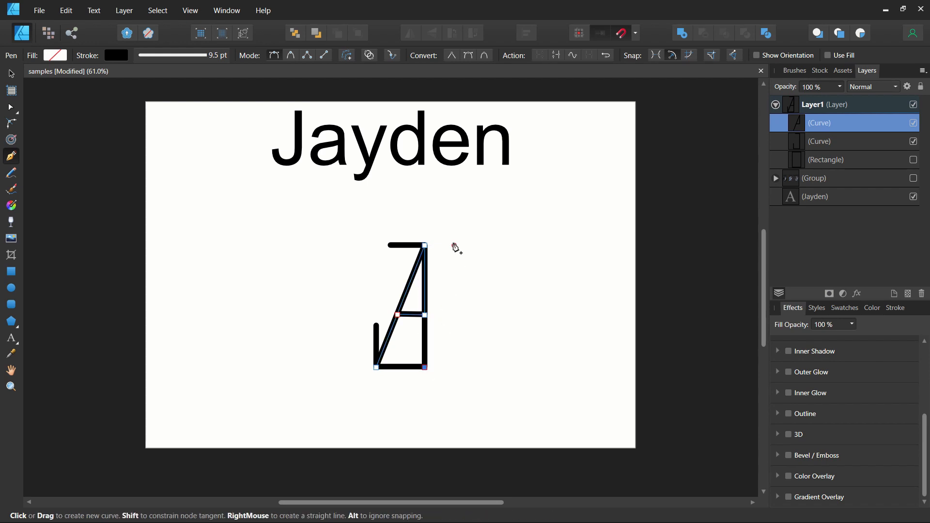
pyautogui.click(450, 245)
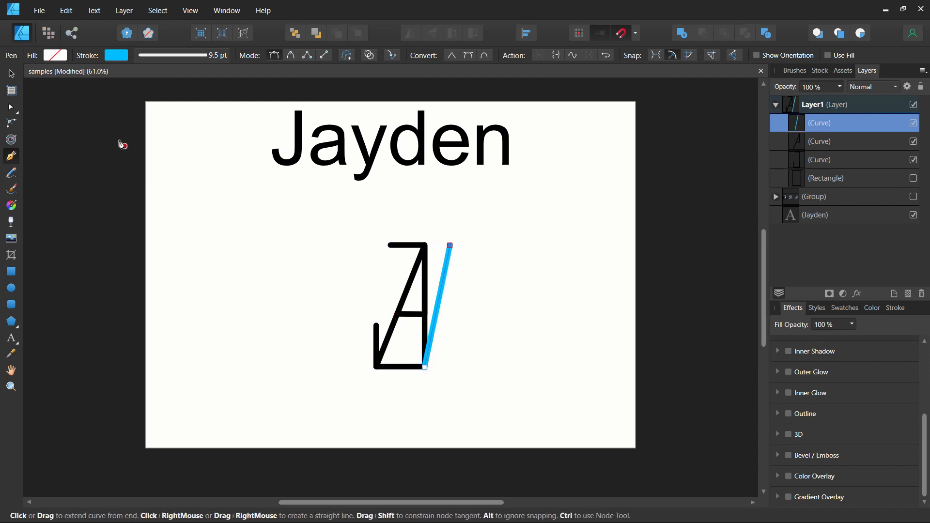
pyautogui.click(117, 55)
pyautogui.moveTo(128, 146); pyautogui.dragTo(116, 212)
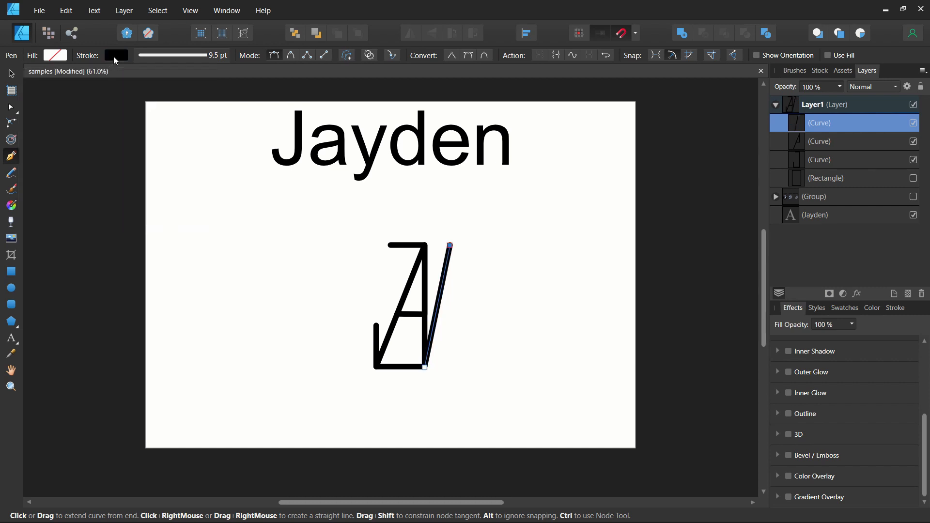
pyautogui.press('v')
pyautogui.click(115, 169)
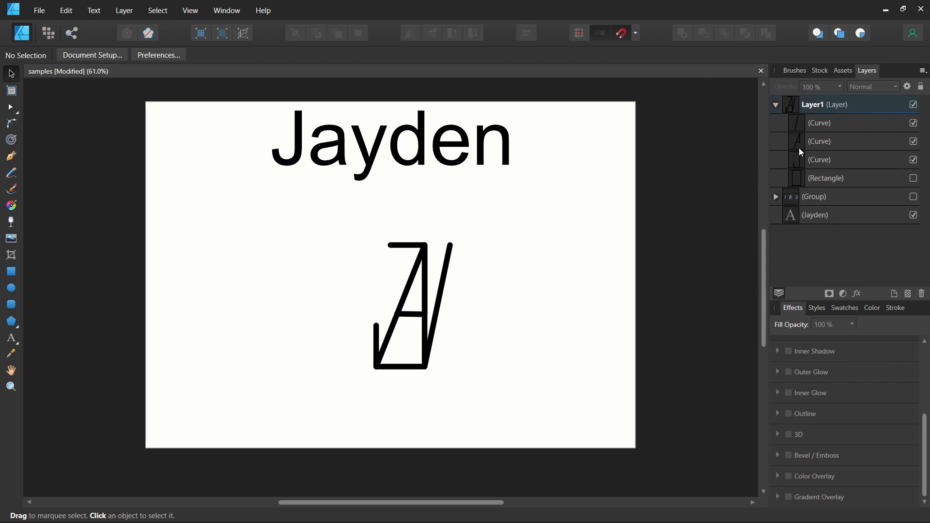
# Step: Delete the hidden rectangle from Layer1 and set the whole layer's stroke width to 9.3 pt
pyautogui.click(827, 177)
pyautogui.press('Delete')
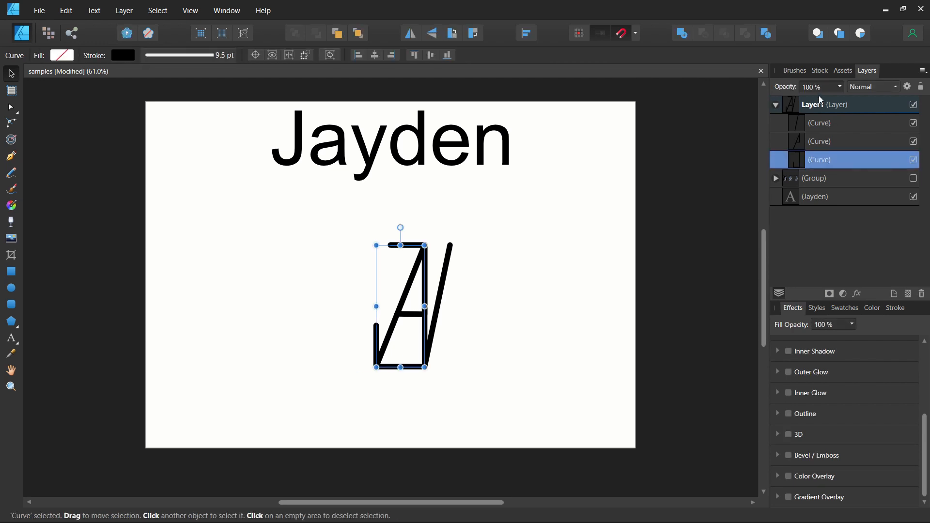
pyautogui.click(815, 113)
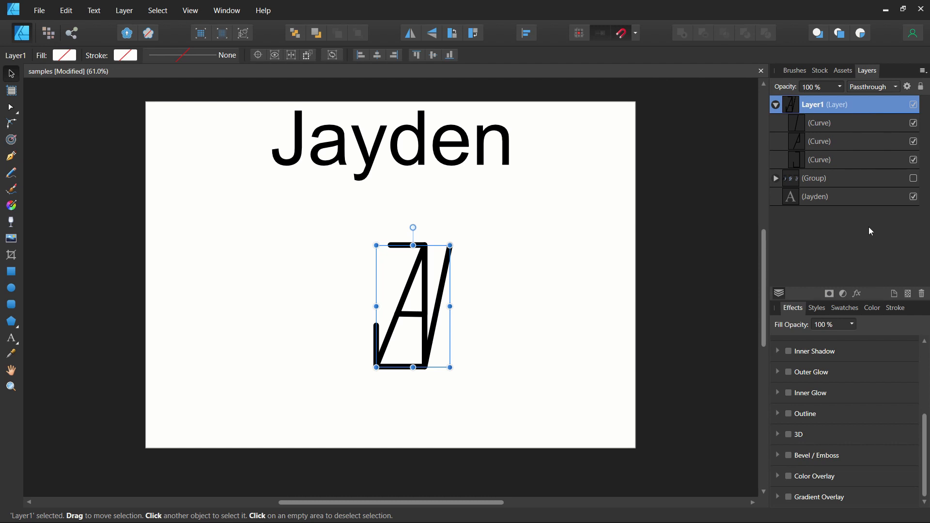
pyautogui.click(894, 309)
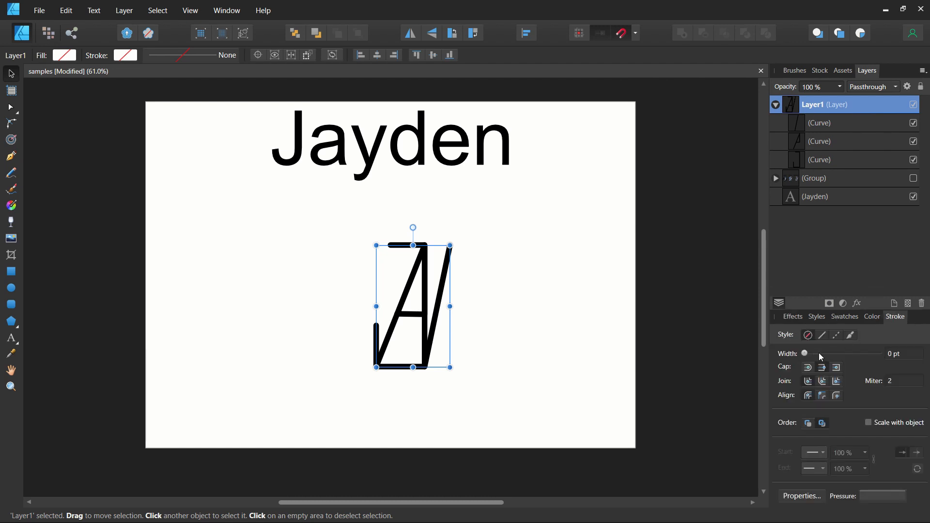
pyautogui.moveTo(819, 353); pyautogui.dragTo(835, 349)
pyautogui.click(704, 309)
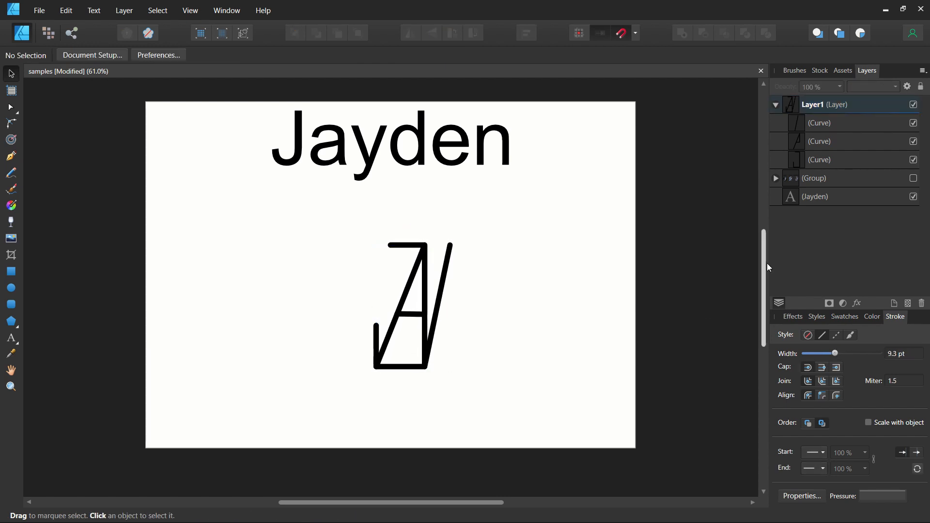
# Step: Centre the whole monogram layer horizontally on the page
pyautogui.click(852, 113)
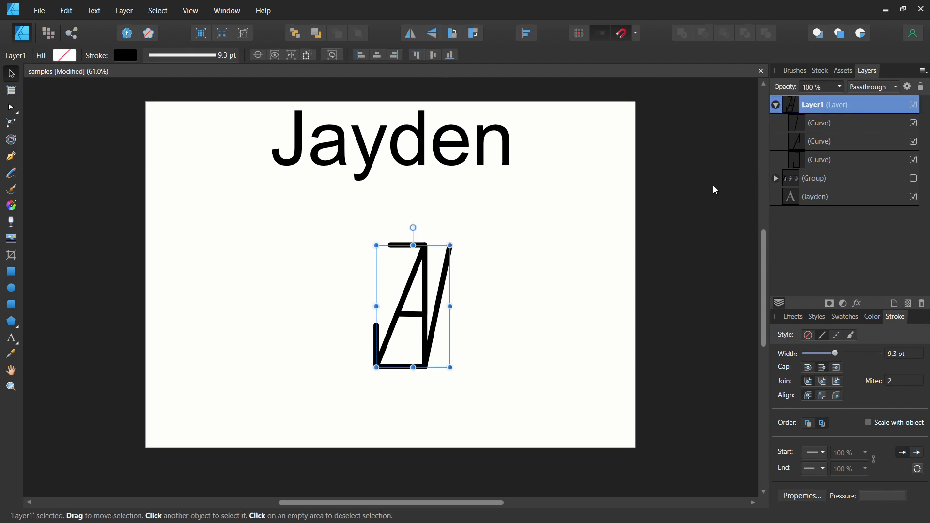
pyautogui.click(378, 56)
pyautogui.click(600, 265)
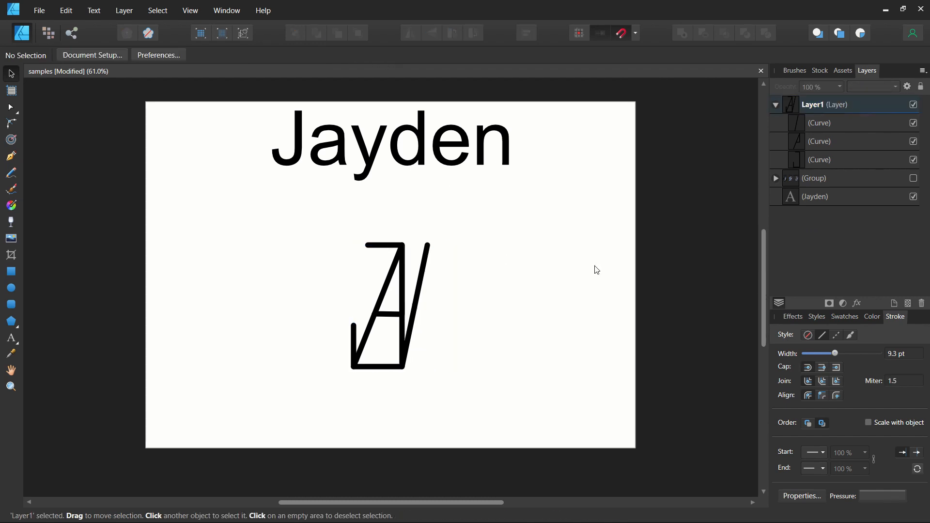
# Step: Show the hidden group of sample logos for reference, and hide it again
pyautogui.click(893, 106)
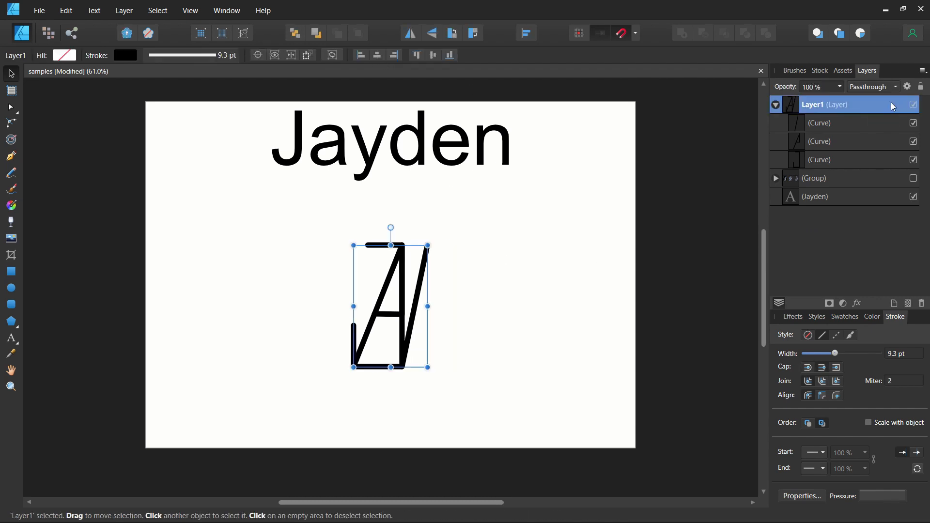
pyautogui.click(913, 179)
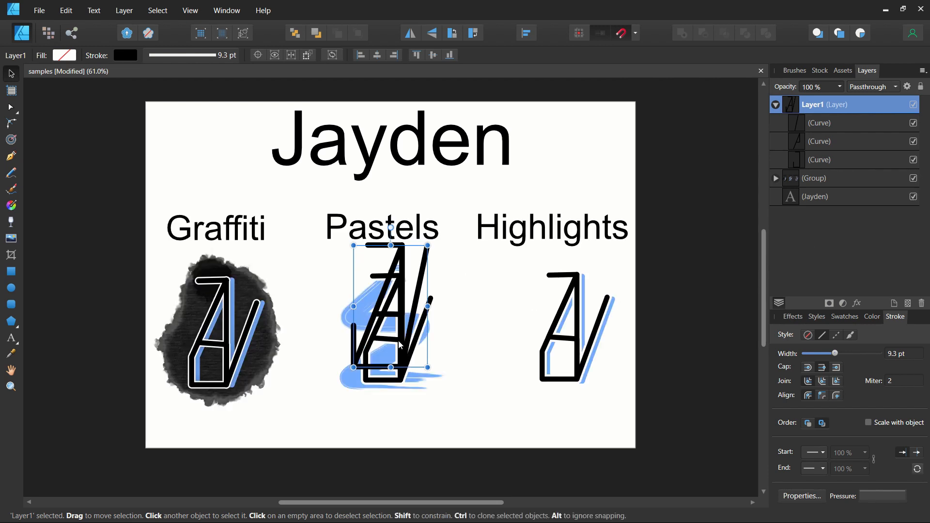
pyautogui.click(913, 179)
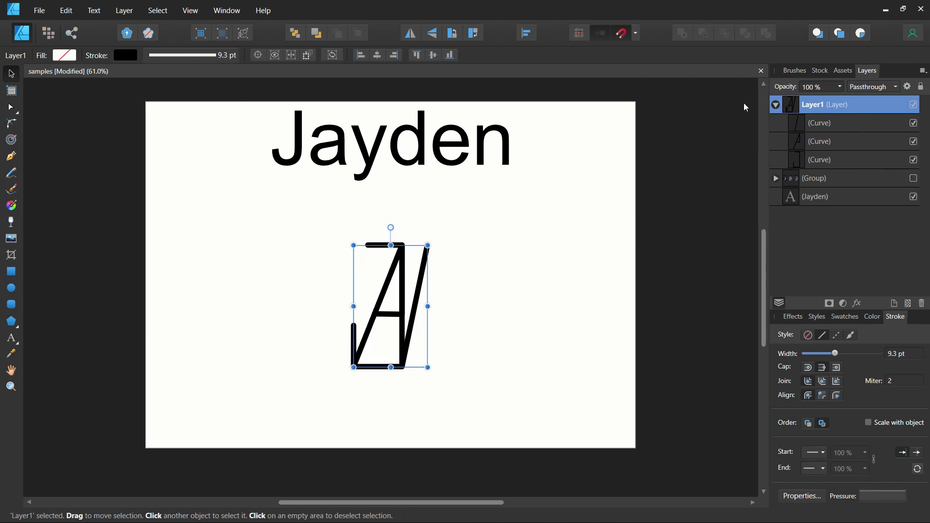
# Step: Add an Outline effect to Layer1 in white with a 15 px radius
pyautogui.click(793, 316)
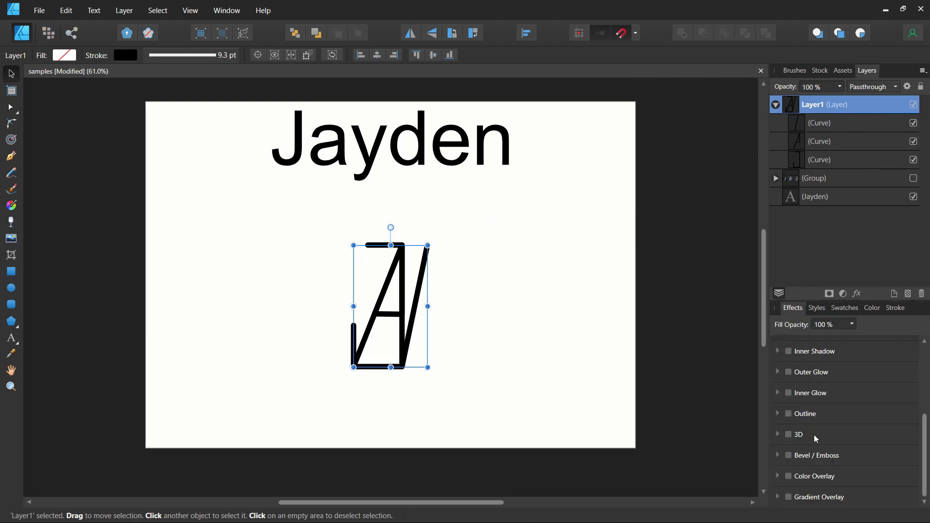
pyautogui.click(788, 414)
pyautogui.scroll(-1, 859, 393)
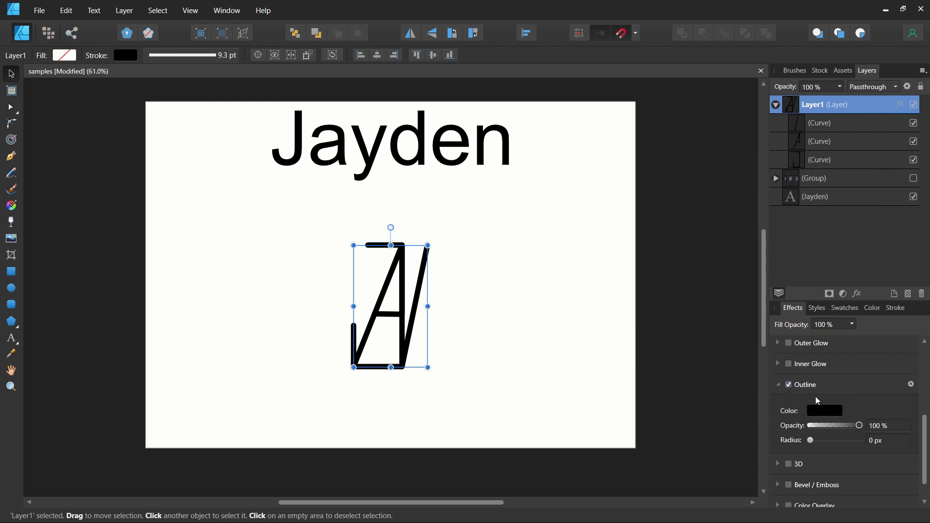
pyautogui.click(824, 410)
pyautogui.click(801, 368)
pyautogui.moveTo(824, 439); pyautogui.dragTo(837, 443)
pyautogui.click(889, 440)
pyautogui.write('15')
# Step: Compare the outlined monogram with the Graffiti, Pastels and Highlights samples, hide them again and collapse Layer1
pyautogui.click(914, 180)
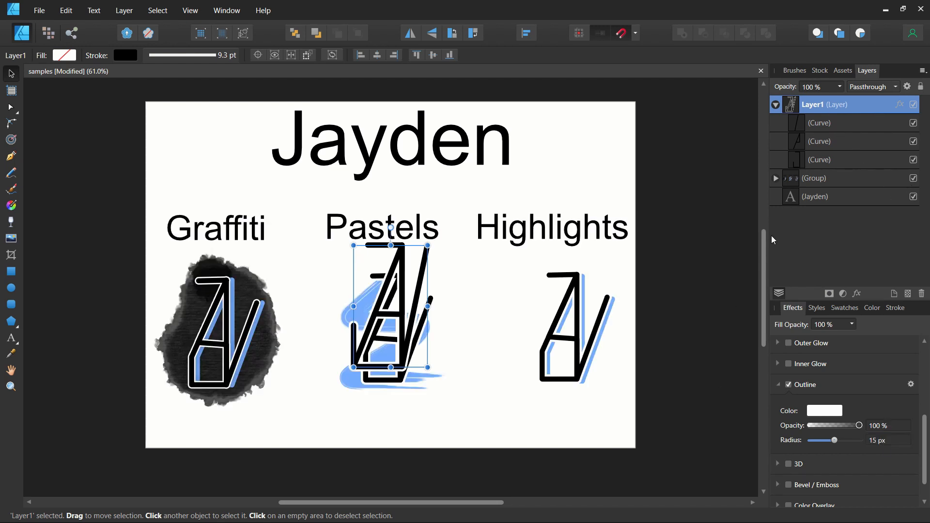
pyautogui.click(914, 179)
pyautogui.click(775, 104)
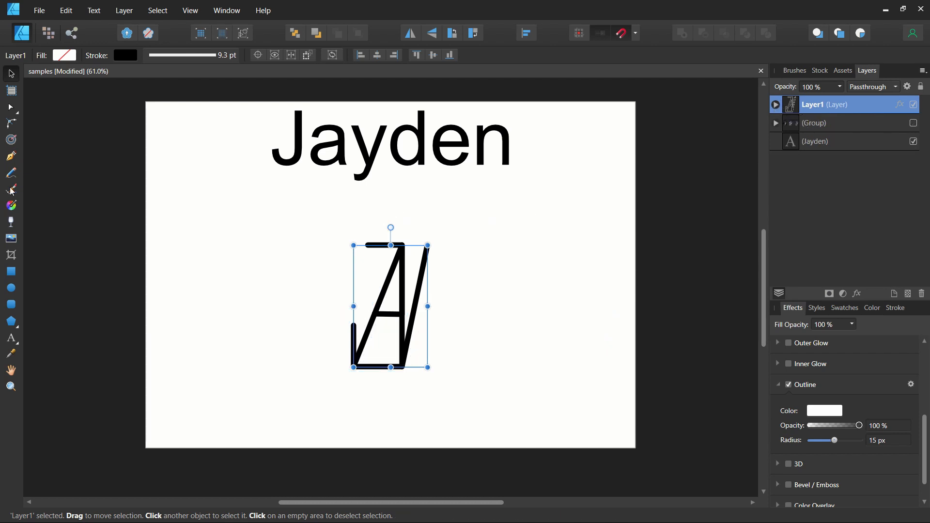
# Step: Set the Vector Brush colour to bright blue with H 204, S 100 and L 50
pyautogui.click(12, 190)
pyautogui.click(71, 56)
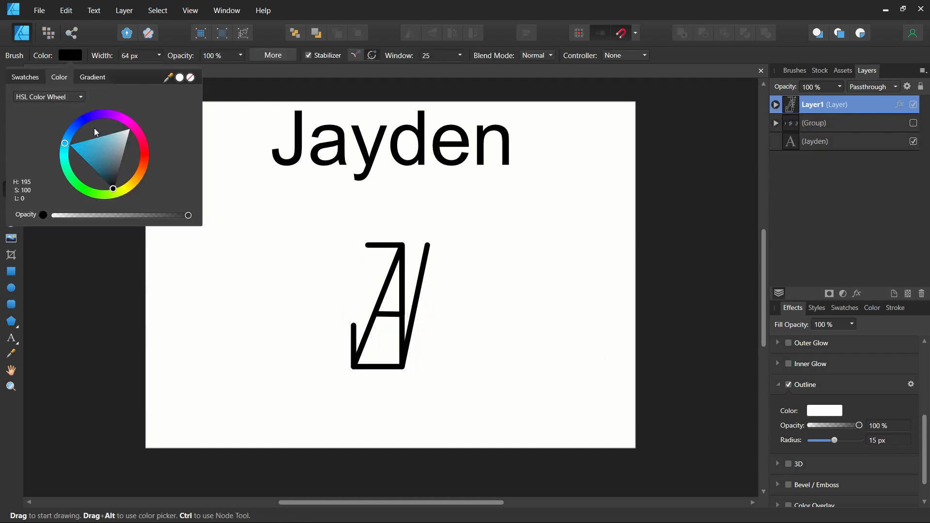
pyautogui.click(71, 130)
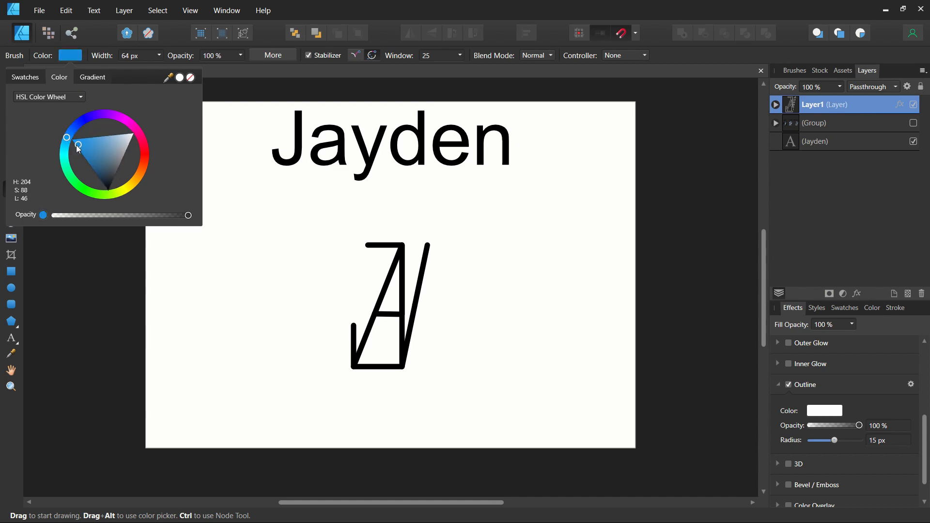
pyautogui.moveTo(76, 144); pyautogui.dragTo(71, 139)
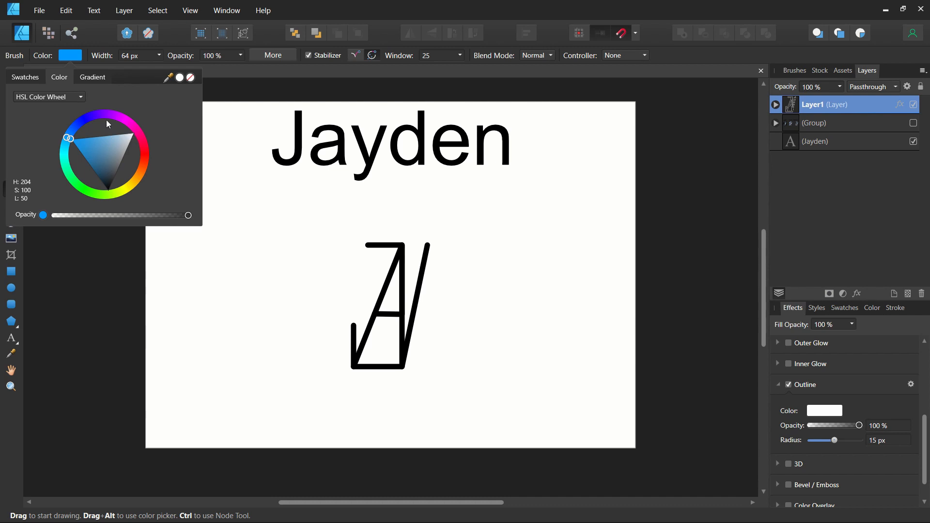
pyautogui.click(76, 60)
# Step: Try painting over the monogram with a 128 px Acrylics brush widened to 241.4 px, and undo the stroke
pyautogui.click(793, 71)
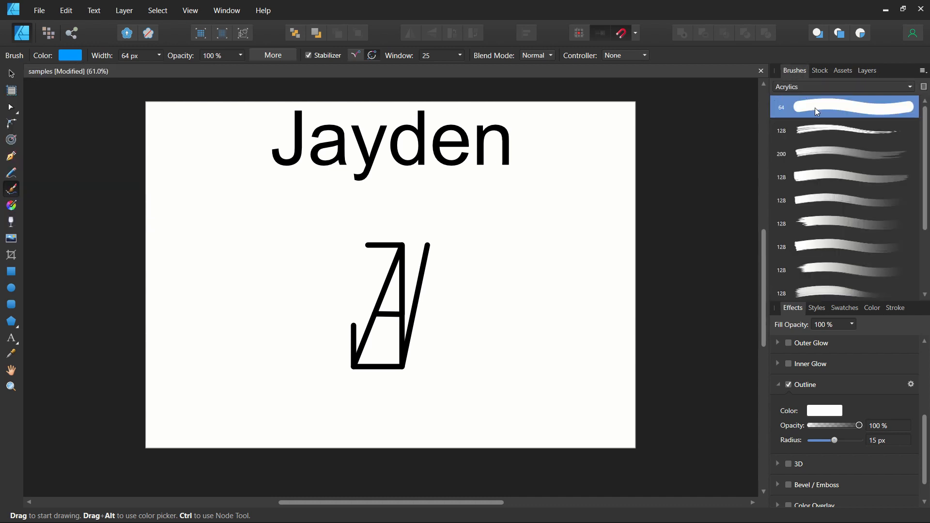
pyautogui.click(830, 175)
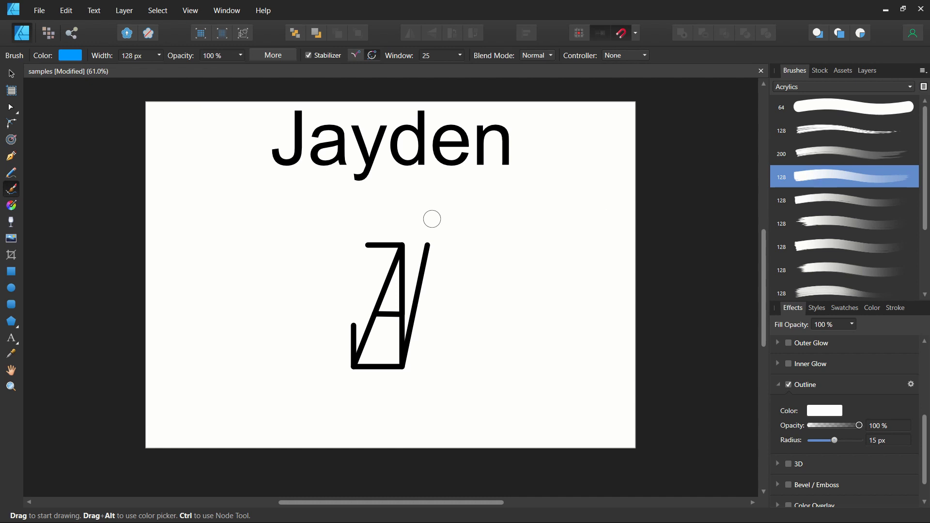
pyautogui.click(160, 57)
pyautogui.moveTo(170, 70); pyautogui.dragTo(174, 71)
pyautogui.moveTo(442, 216)
pyautogui.mouseDown()
pyautogui.moveTo(327, 272)
pyautogui.moveTo(312, 302)
pyautogui.moveTo(450, 297)
pyautogui.moveTo(343, 344)
pyautogui.moveTo(373, 359)
pyautogui.moveTo(422, 336)
pyautogui.mouseUp()
pyautogui.hotkey('ctrl', 'z')
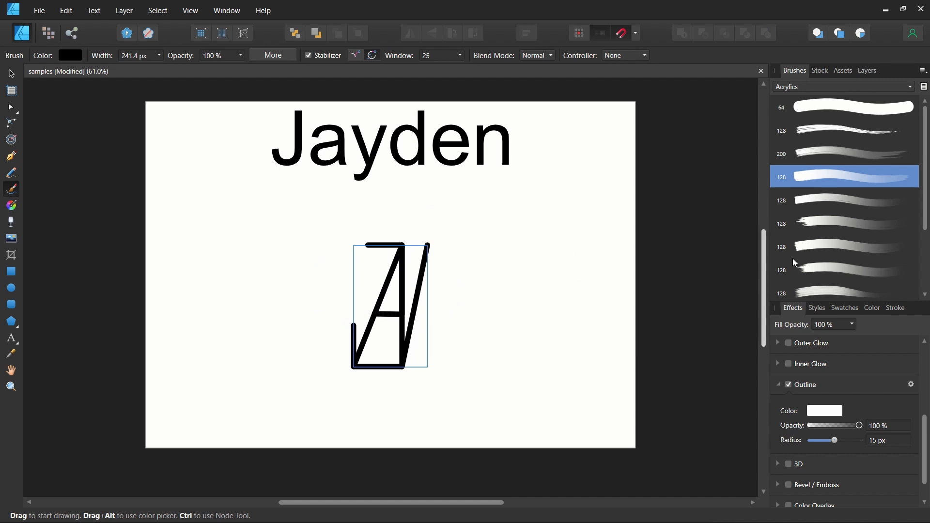
# Step: Paint a blue zigzag down over the monogram with the 200 px Acrylics brush and shift it slightly left
pyautogui.click(843, 156)
pyautogui.moveTo(440, 242)
pyautogui.mouseDown()
pyautogui.moveTo(333, 273)
pyautogui.moveTo(431, 285)
pyautogui.moveTo(356, 337)
pyautogui.moveTo(416, 340)
pyautogui.moveTo(405, 362)
pyautogui.mouseUp()
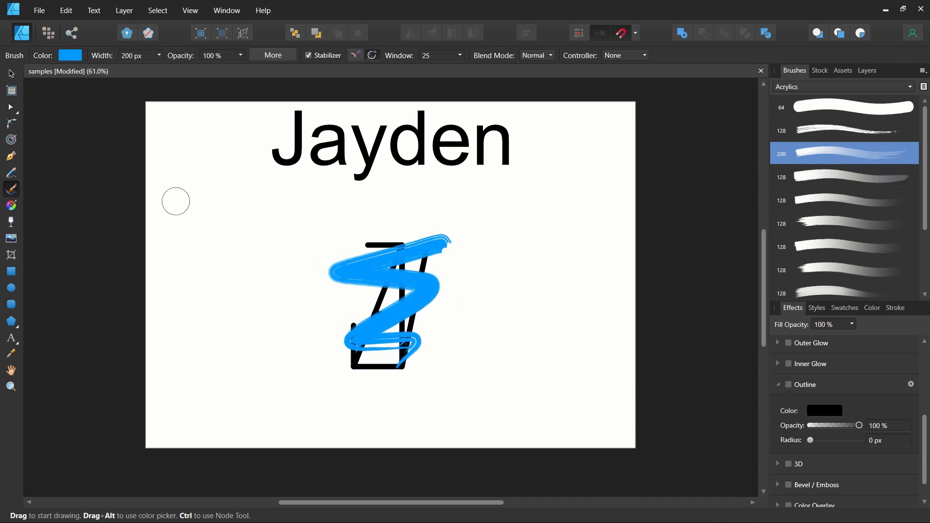
pyautogui.click(12, 74)
pyautogui.moveTo(418, 300); pyautogui.dragTo(406, 303)
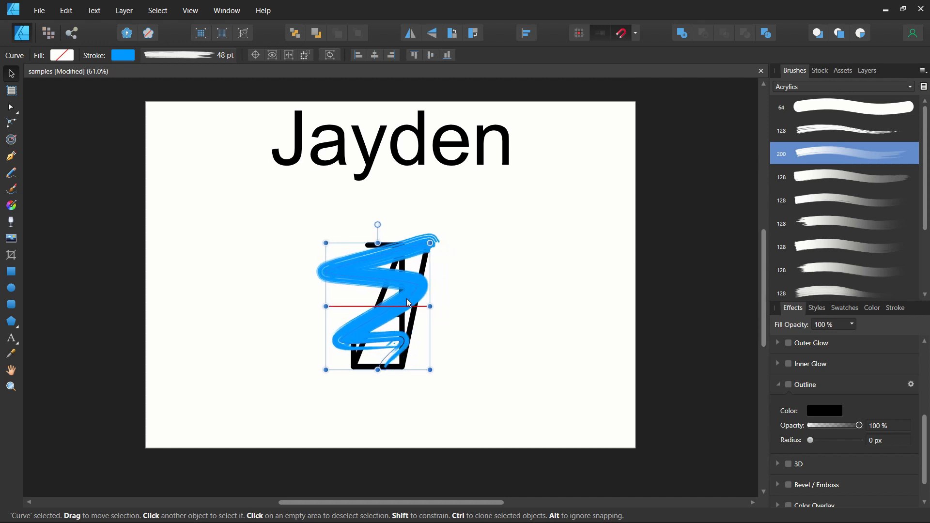
# Step: Move the three black letter curves above the blue brush stroke in Layer1's stacking order
pyautogui.click(867, 71)
pyautogui.click(775, 105)
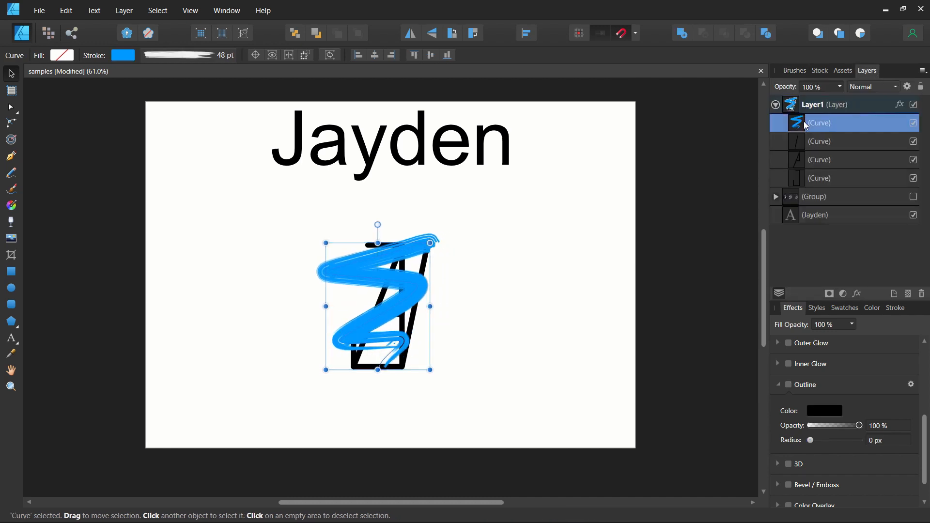
pyautogui.click(830, 178)
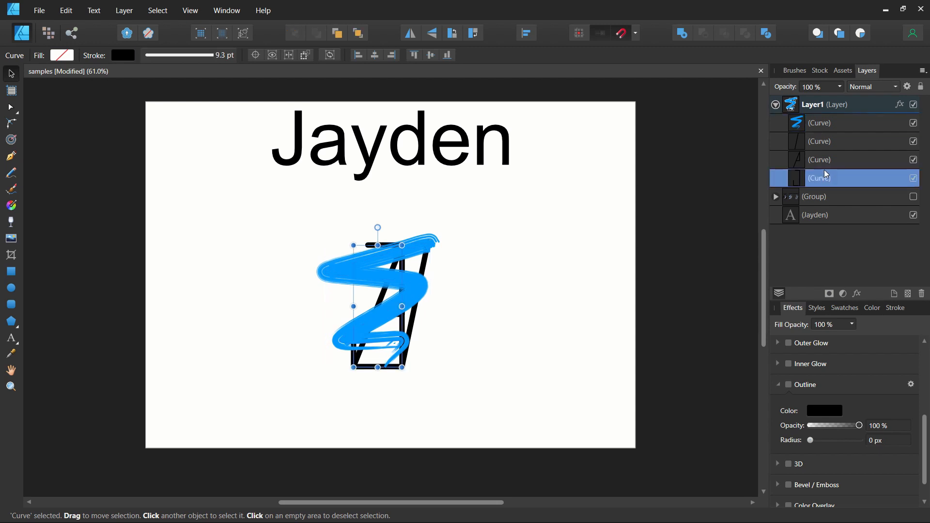
pyautogui.keyDown('shift'); pyautogui.click(824, 142); pyautogui.keyUp('shift')
pyautogui.moveTo(825, 142); pyautogui.dragTo(823, 126)
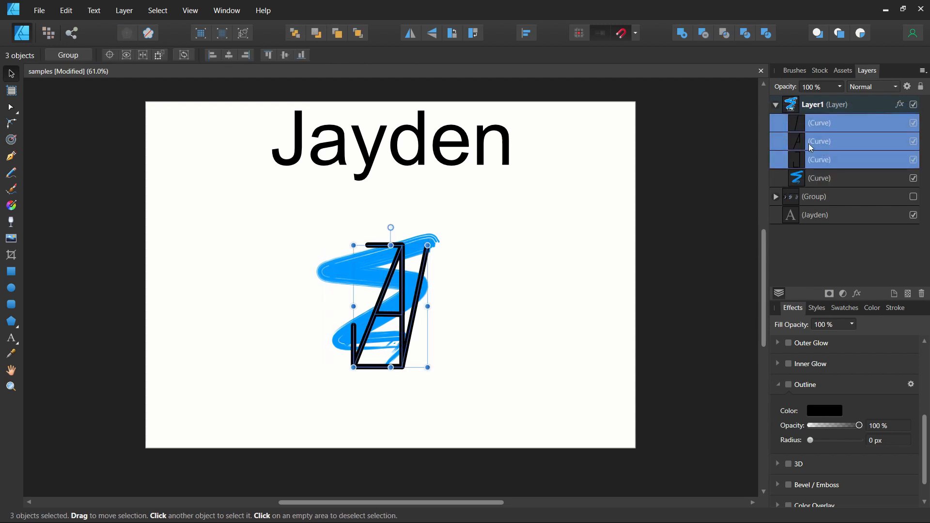
# Step: Turn off the Outline effect on the whole of Layer1
pyautogui.click(818, 181)
pyautogui.click(836, 125)
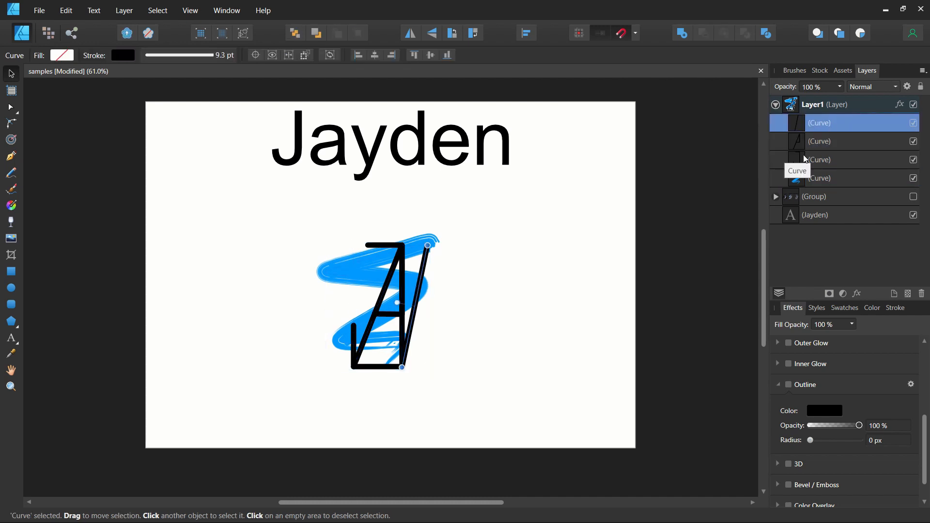
pyautogui.click(824, 105)
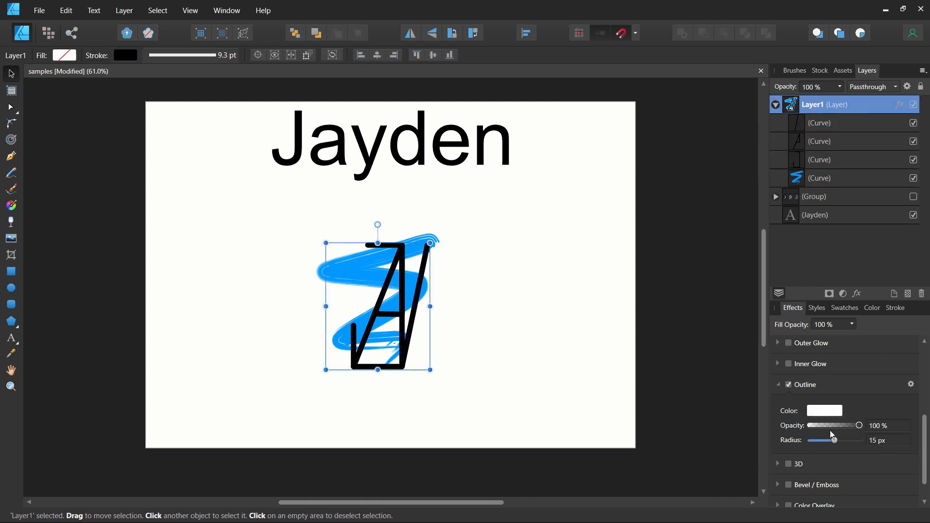
pyautogui.click(801, 386)
# Step: Apply a white Outline effect with a 15 px radius to the three black letter curves
pyautogui.click(816, 126)
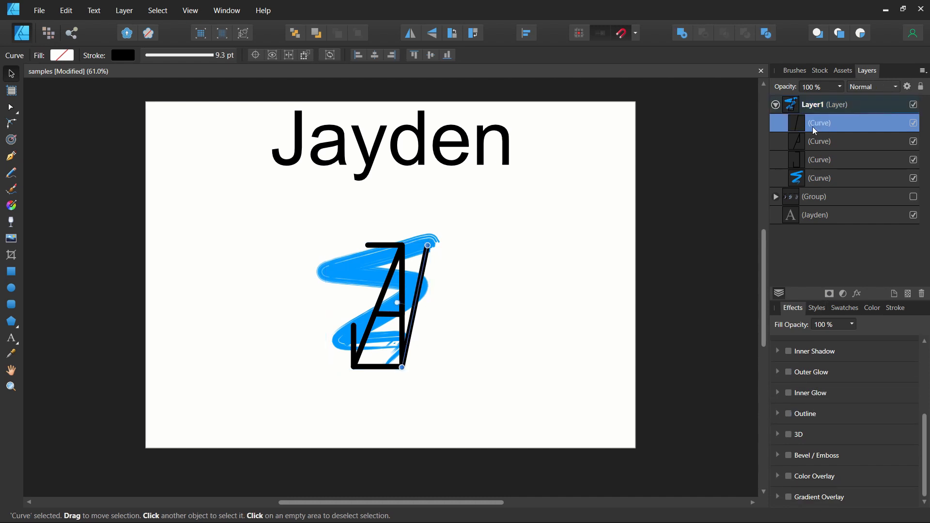
pyautogui.keyDown('shift'); pyautogui.click(814, 168); pyautogui.keyUp('shift')
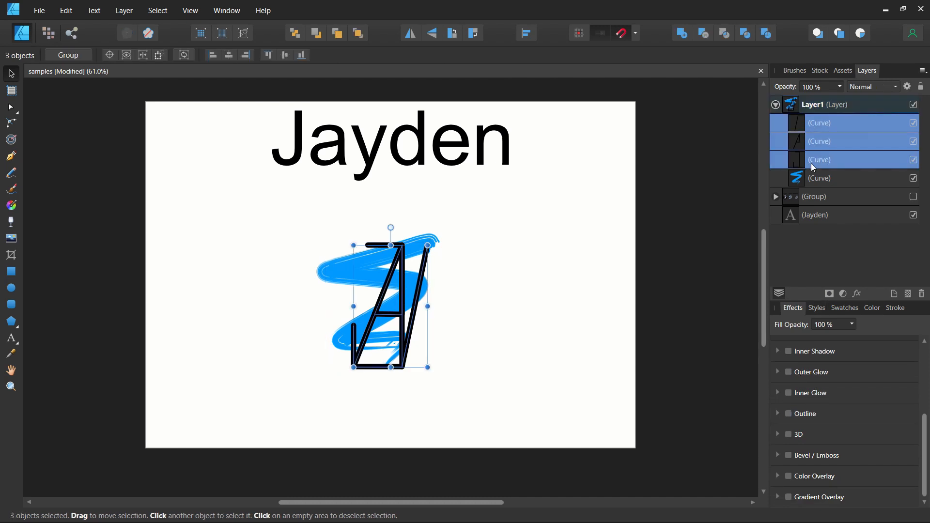
pyautogui.click(803, 415)
pyautogui.click(822, 440)
pyautogui.click(894, 472)
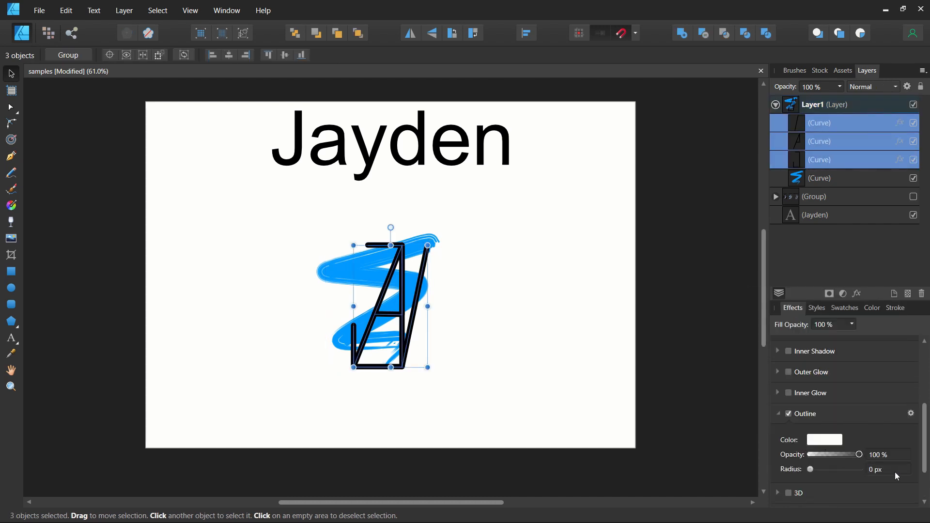
pyautogui.click(894, 472)
pyautogui.write('15')
pyautogui.press('Return')
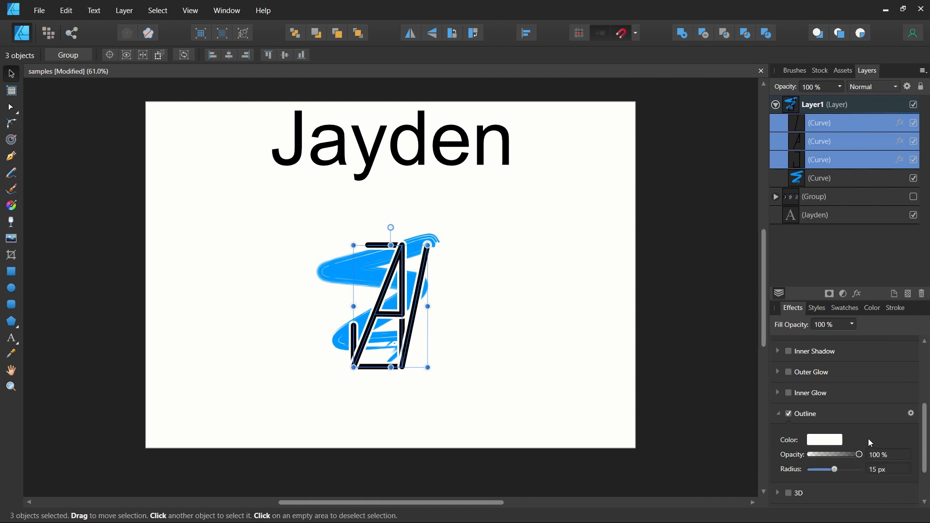
pyautogui.click(666, 204)
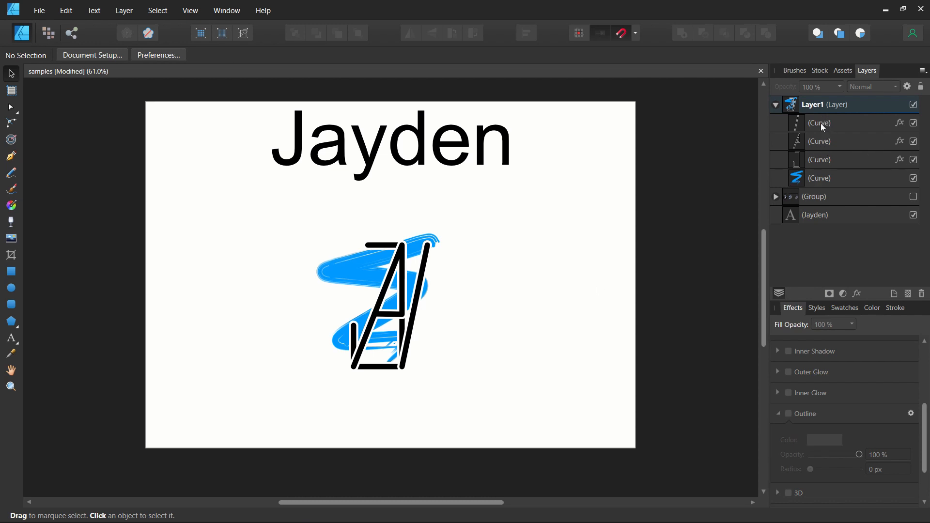
# Step: Trace the whole monogram as one continuous straight-segment path with the Pen tool, snapping to the existing letter corners and ends
pyautogui.click(813, 163)
pyautogui.click(11, 156)
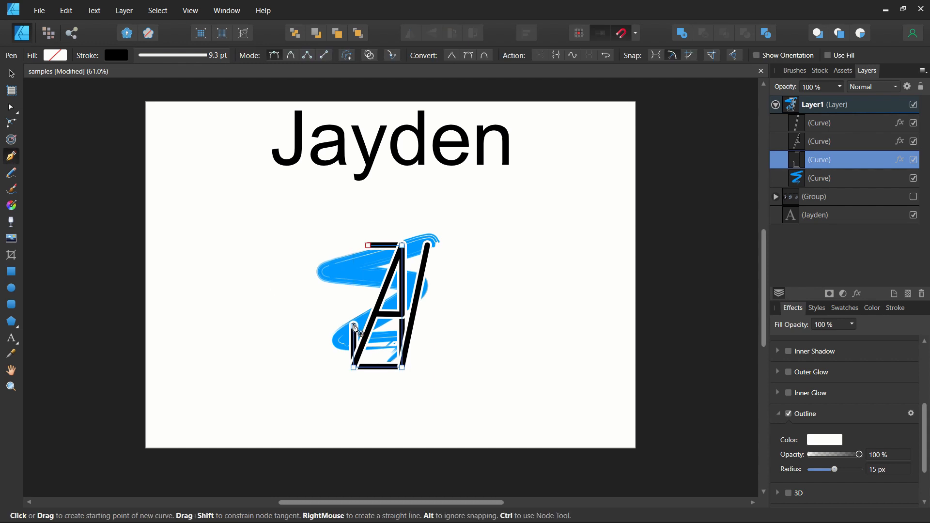
pyautogui.click(353, 368)
pyautogui.click(402, 368)
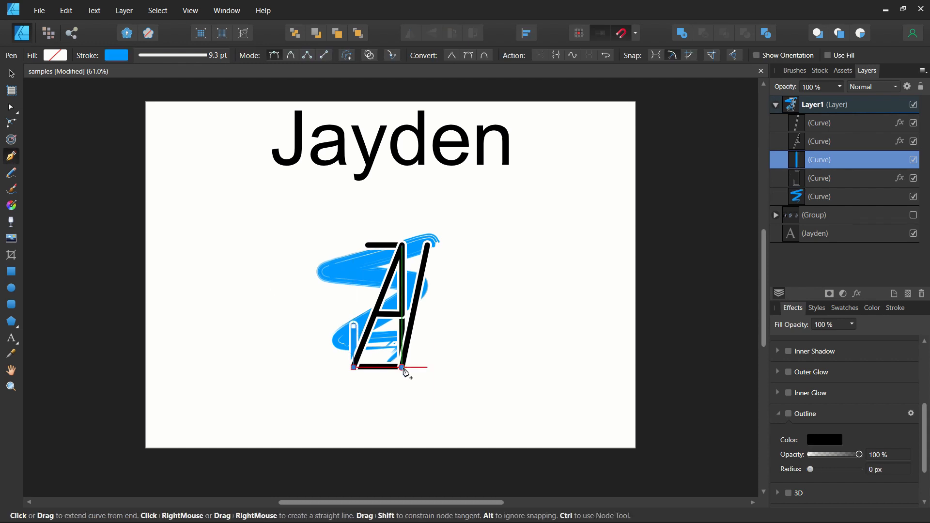
pyautogui.click(428, 245)
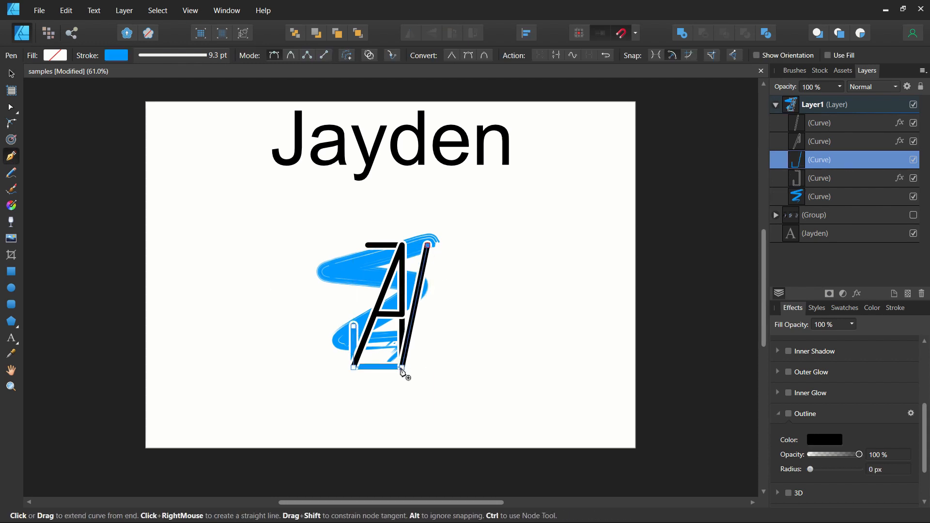
pyautogui.click(402, 246)
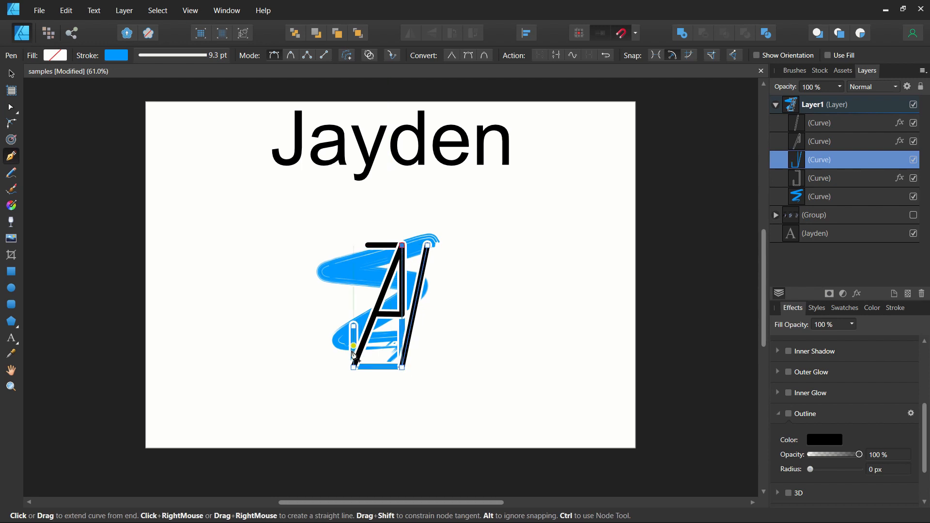
pyautogui.click(378, 313)
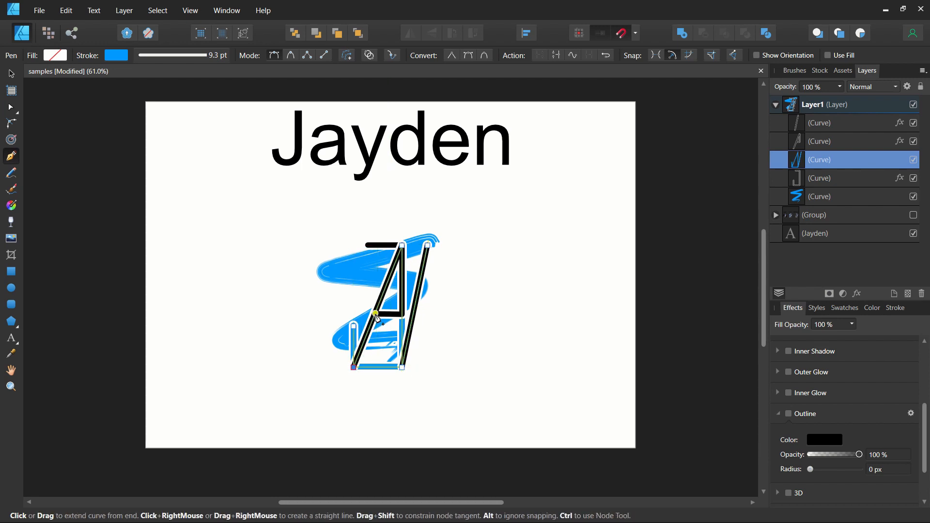
pyautogui.click(402, 313)
pyautogui.click(402, 246)
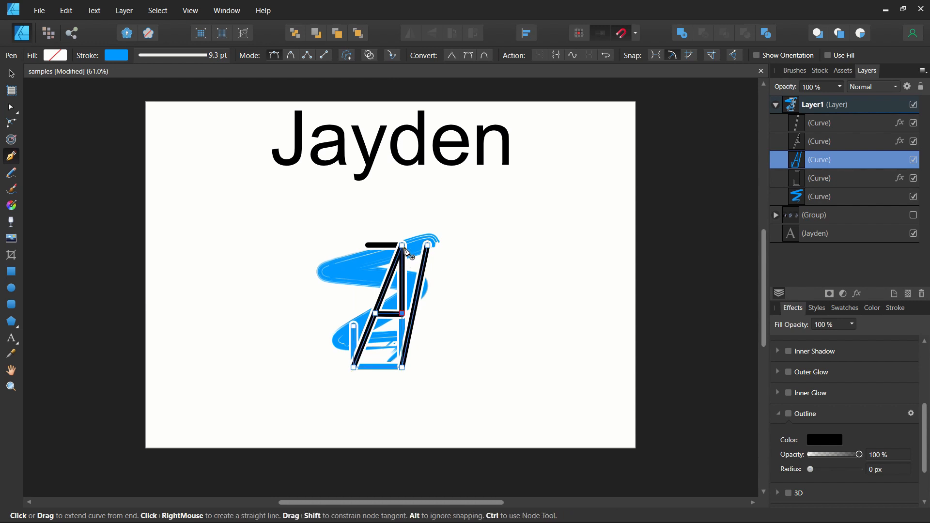
pyautogui.click(369, 246)
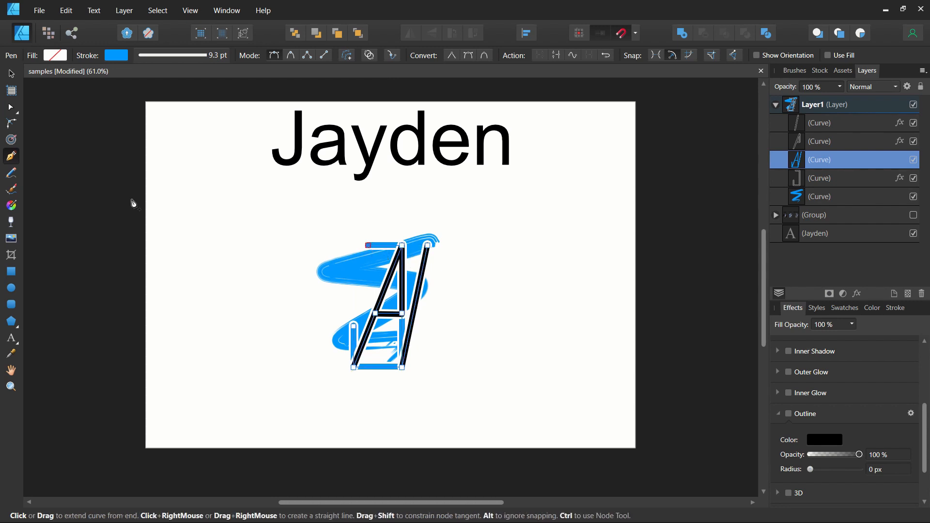
# Step: Set the traced monogram curve's stroke colour to black
pyautogui.click(11, 74)
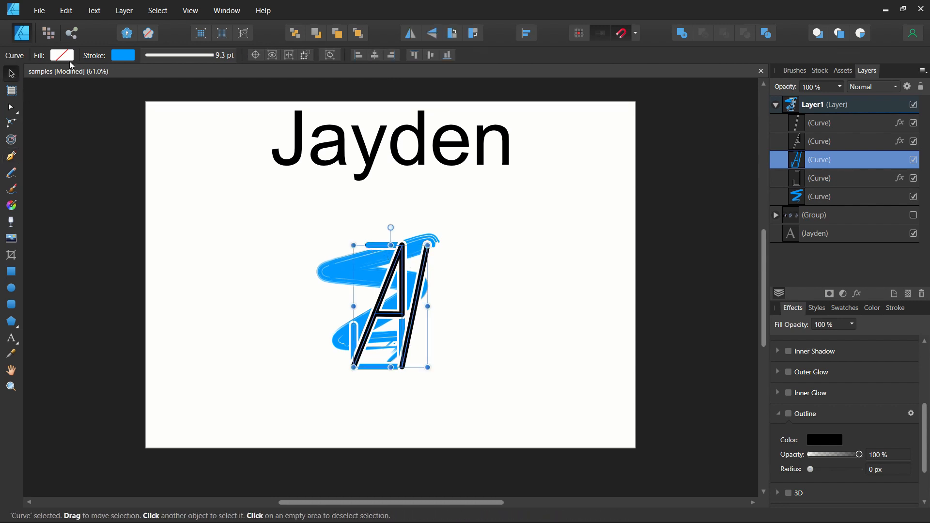
pyautogui.click(118, 55)
pyautogui.click(124, 191)
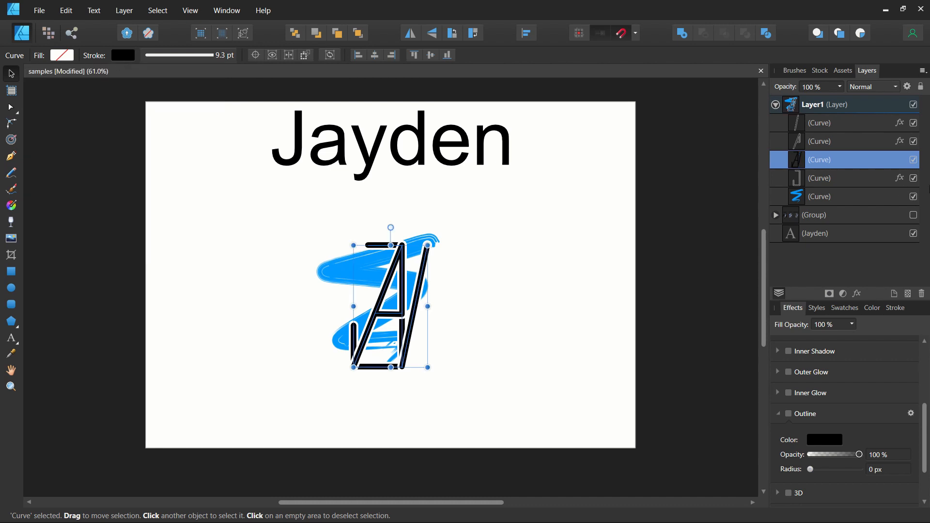
# Step: Delete the three original letter curves, keeping the traced monogram curve and the blue brush stroke
pyautogui.click(833, 127)
pyautogui.click(922, 294)
pyautogui.click(922, 294)
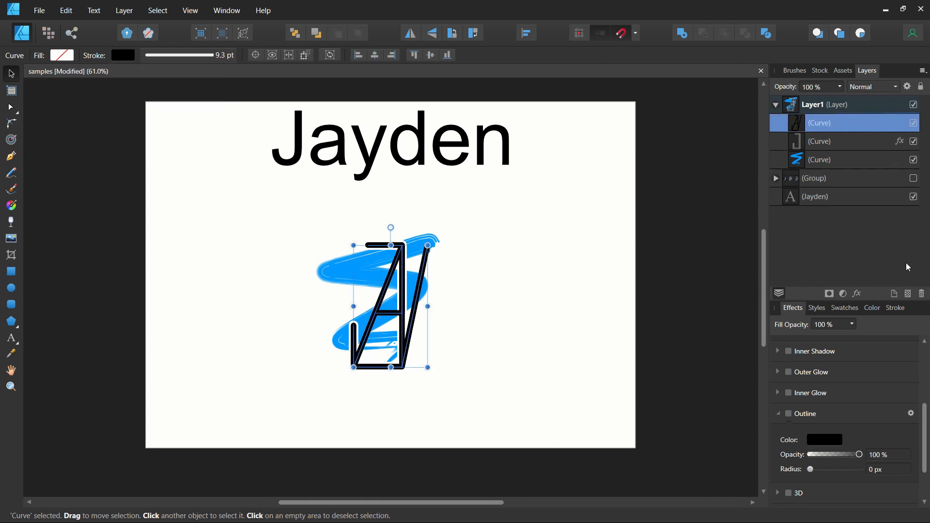
pyautogui.click(836, 145)
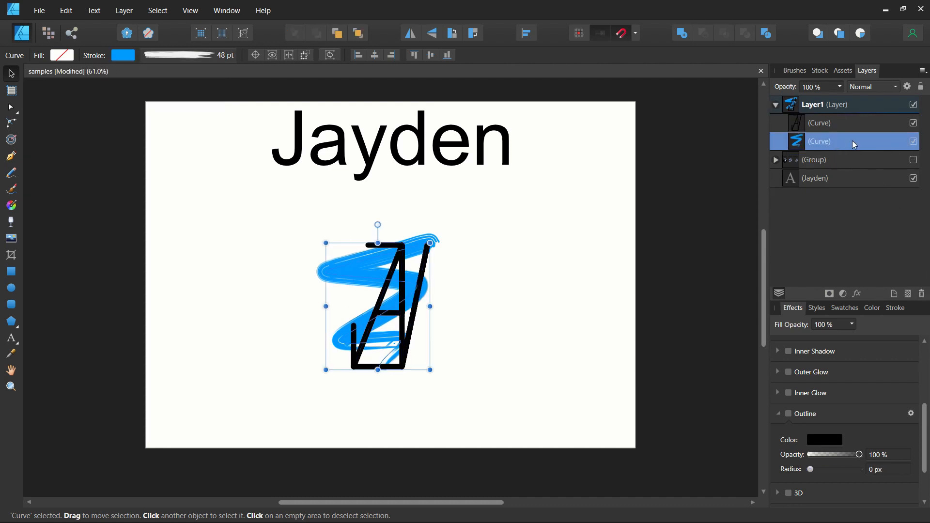
pyautogui.press('Delete')
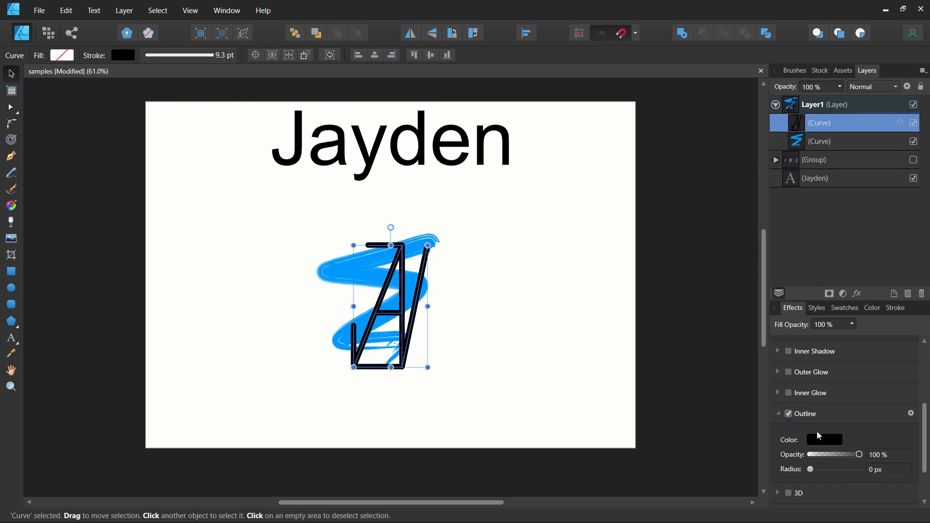
# Step: Give the traced monogram curve a white Outline effect with a radius of 13.8 px
pyautogui.click(824, 439)
pyautogui.click(832, 473)
pyautogui.moveTo(825, 467); pyautogui.dragTo(834, 466)
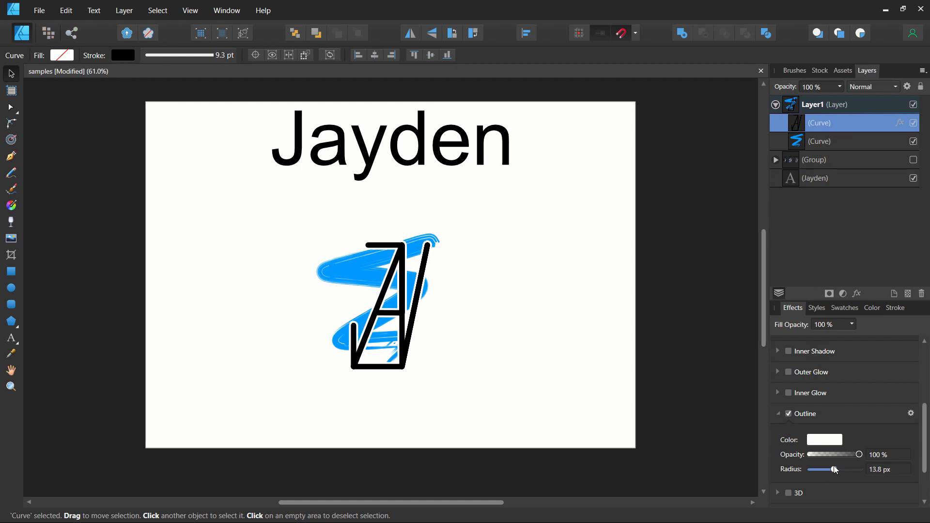
# Step: Duplicate Layer1 and delete the blue brush stroke from the duplicate
pyautogui.doubleClick(775, 110)
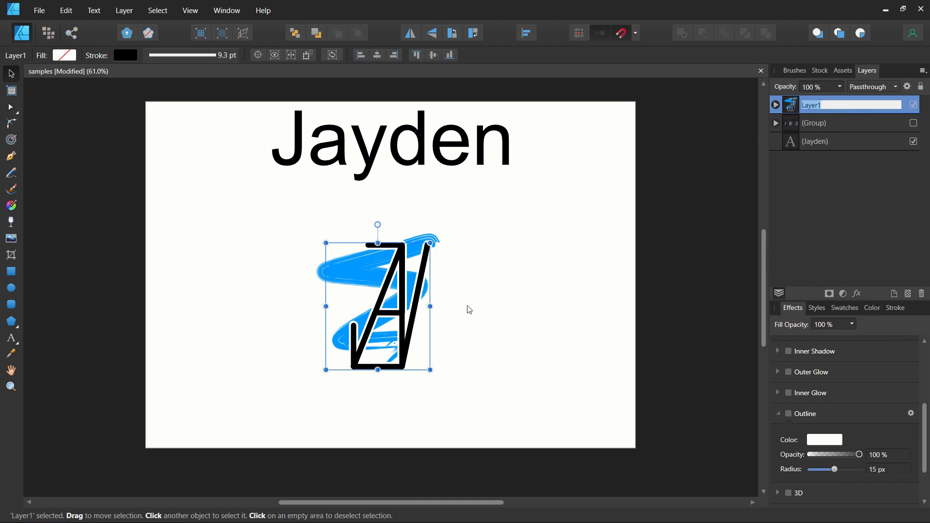
pyautogui.click(706, 176)
pyautogui.click(821, 110)
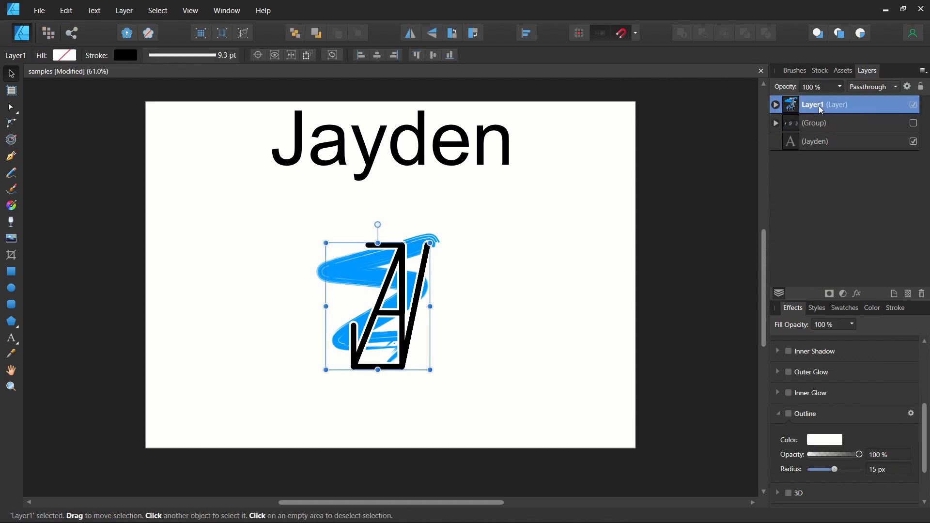
pyautogui.hotkey('ctrl', 'j')
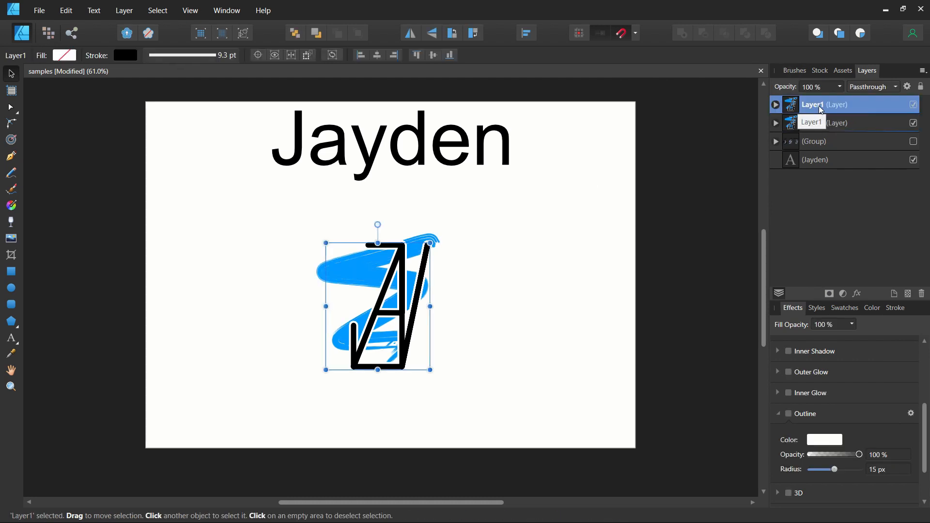
pyautogui.click(776, 105)
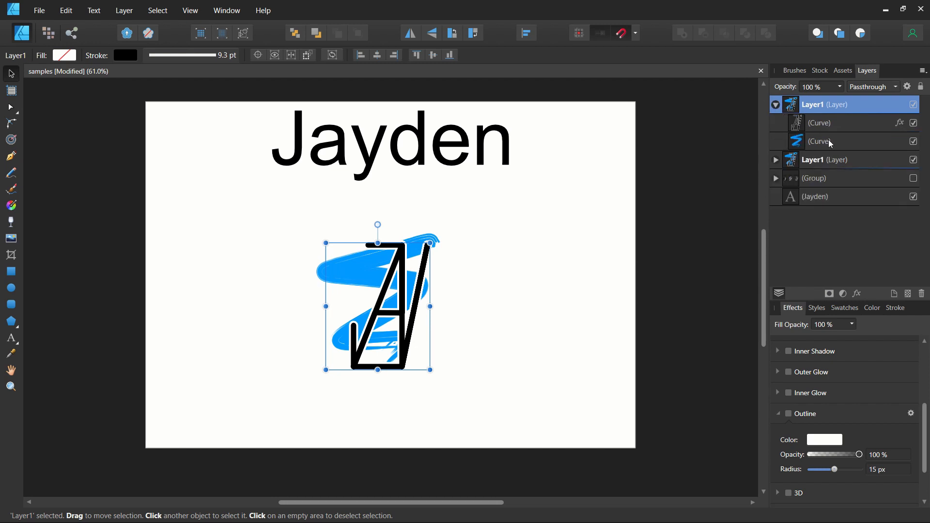
pyautogui.click(836, 141)
pyautogui.click(920, 295)
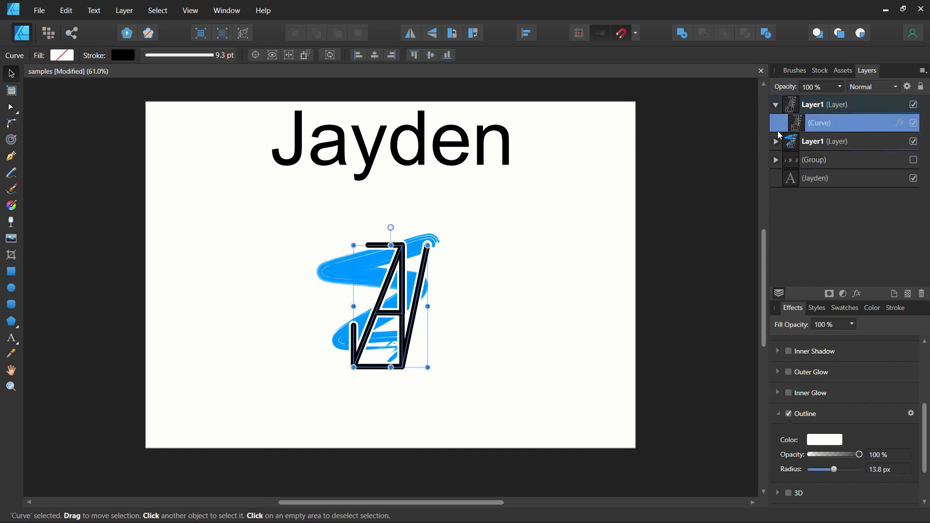
pyautogui.click(914, 178)
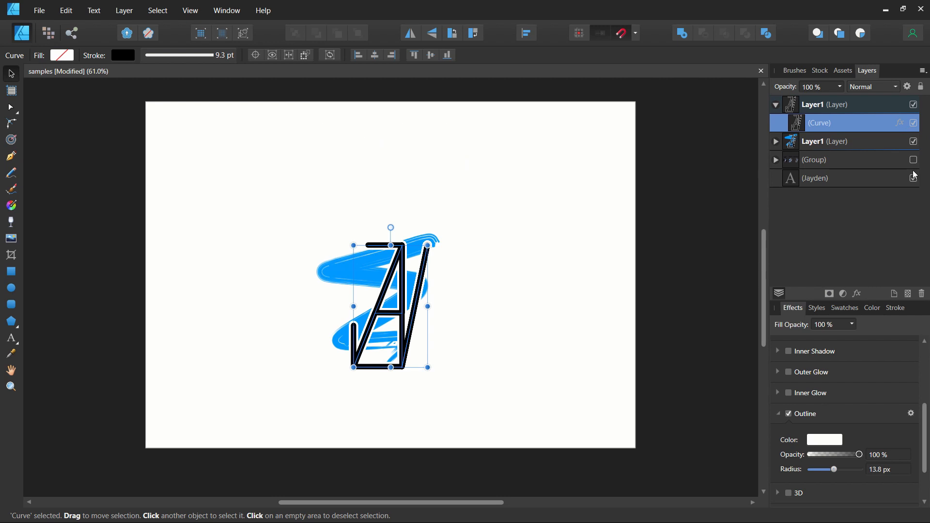
pyautogui.click(914, 178)
pyautogui.click(914, 160)
pyautogui.click(914, 160)
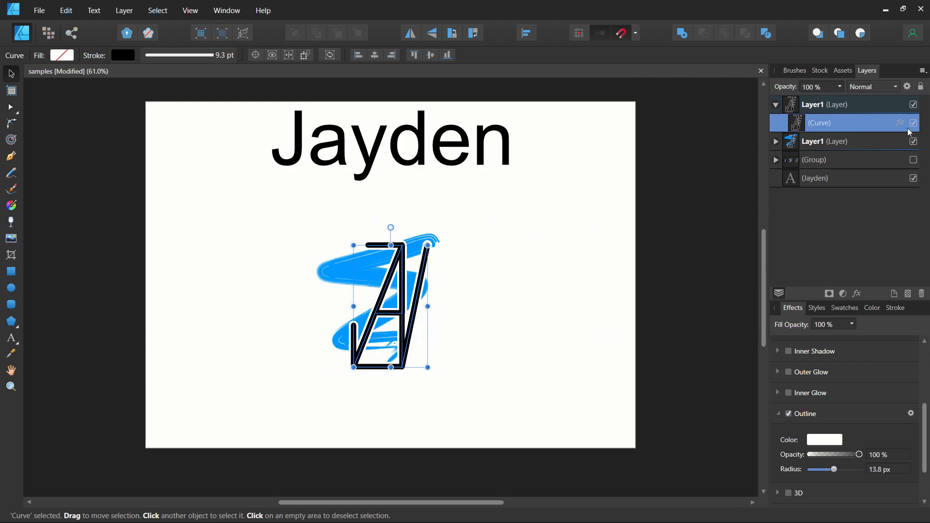
# Step: Move the copied monogram curve to the empty area right of the original and duplicate it in place
pyautogui.click(776, 141)
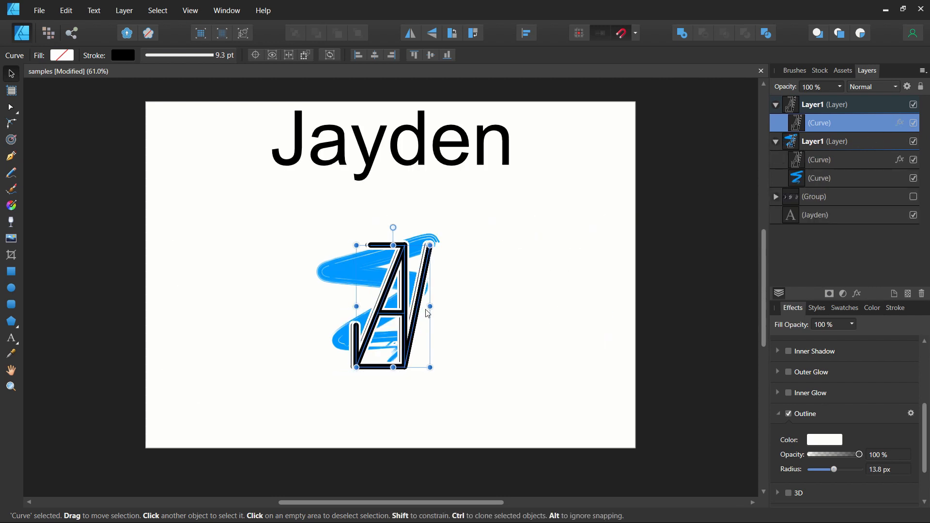
pyautogui.moveTo(398, 314); pyautogui.dragTo(532, 313)
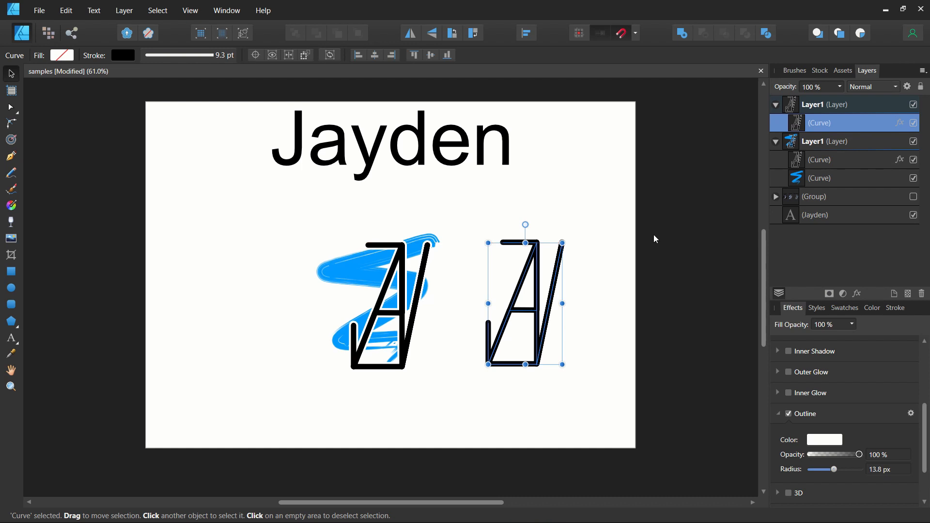
pyautogui.hotkey('ctrl', 'j')
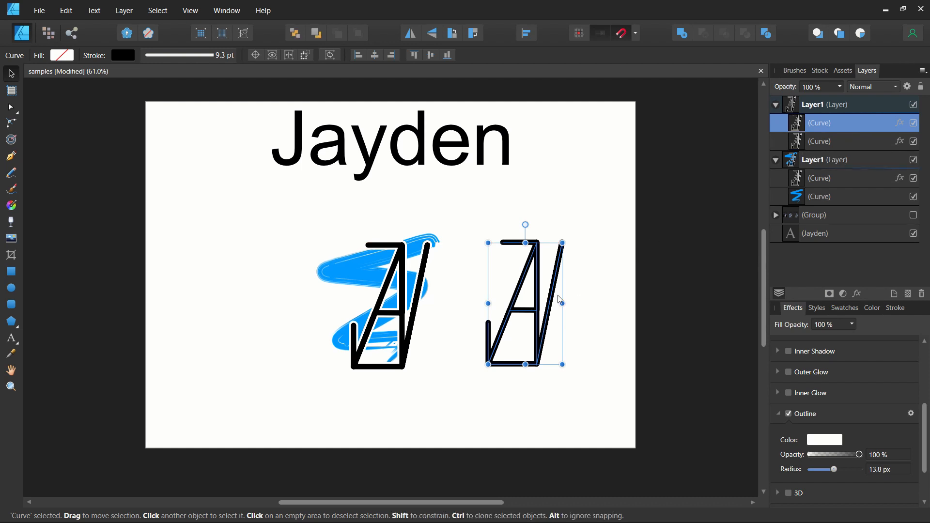
# Step: Shift the lower duplicate of the monogram slightly right and down behind the top one
pyautogui.click(841, 138)
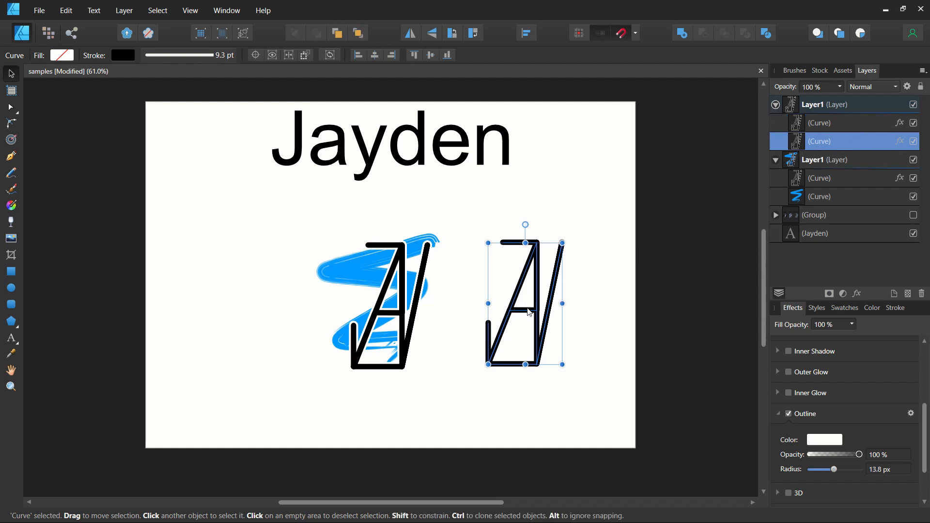
pyautogui.moveTo(529, 313); pyautogui.dragTo(536, 312)
pyautogui.click(654, 260)
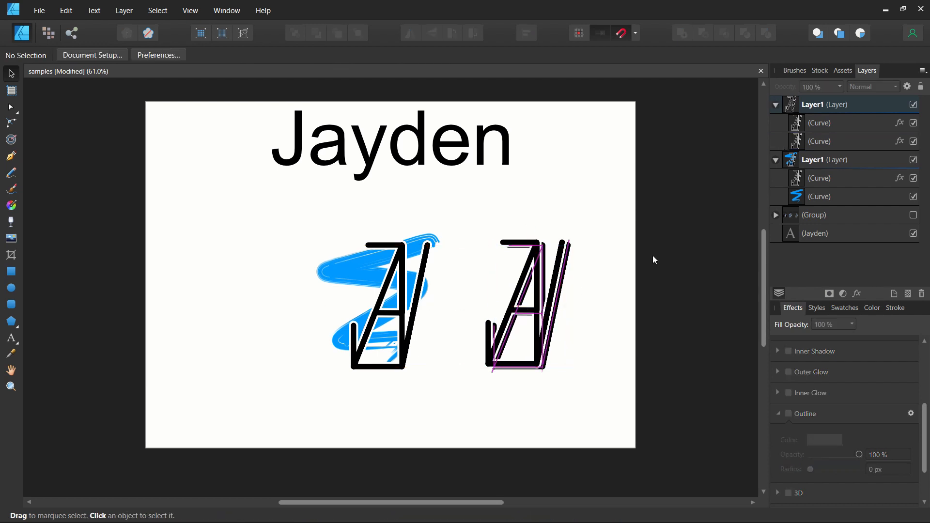
# Step: Turn off the lower duplicate's Outline effect and set its stroke to the blue sampled from the brush stroke
pyautogui.click(840, 141)
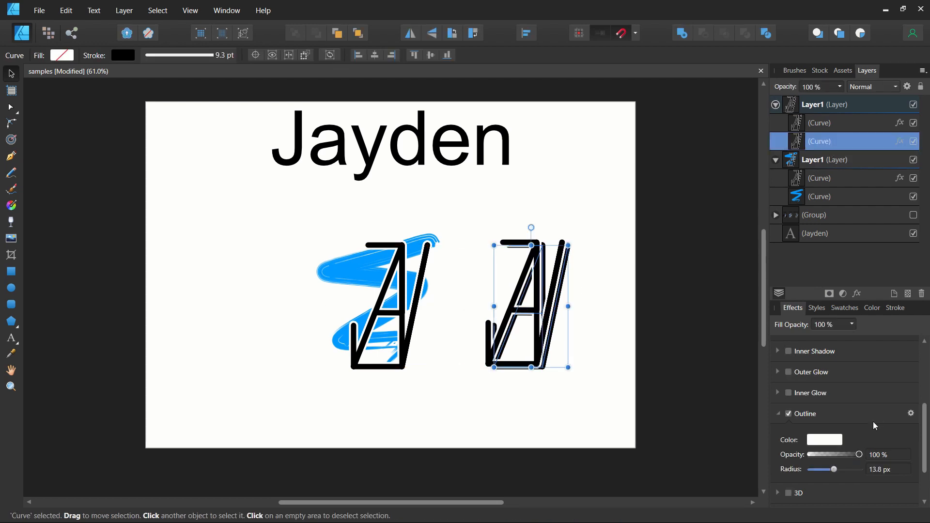
pyautogui.click(815, 416)
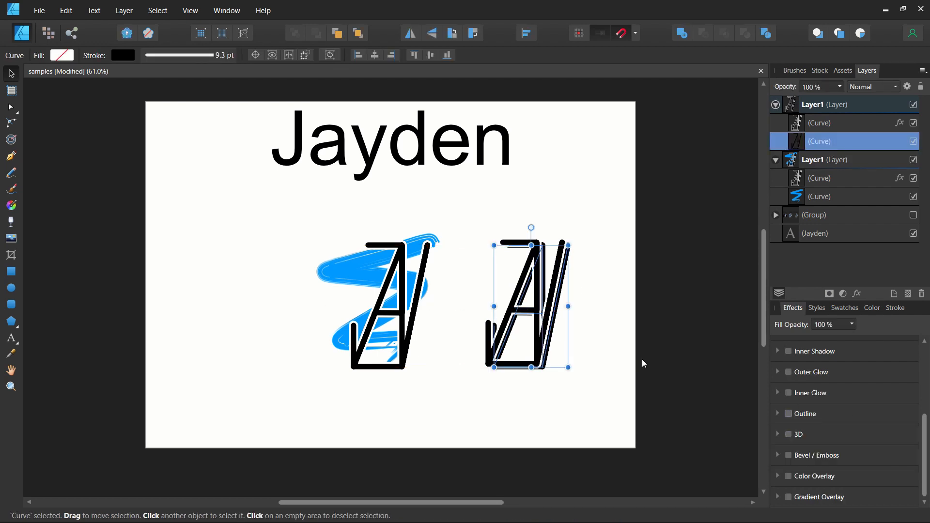
pyautogui.click(116, 56)
pyautogui.moveTo(186, 77)
pyautogui.mouseDown()
pyautogui.moveTo(207, 130)
pyautogui.moveTo(335, 271)
pyautogui.mouseUp()
pyautogui.click(198, 78)
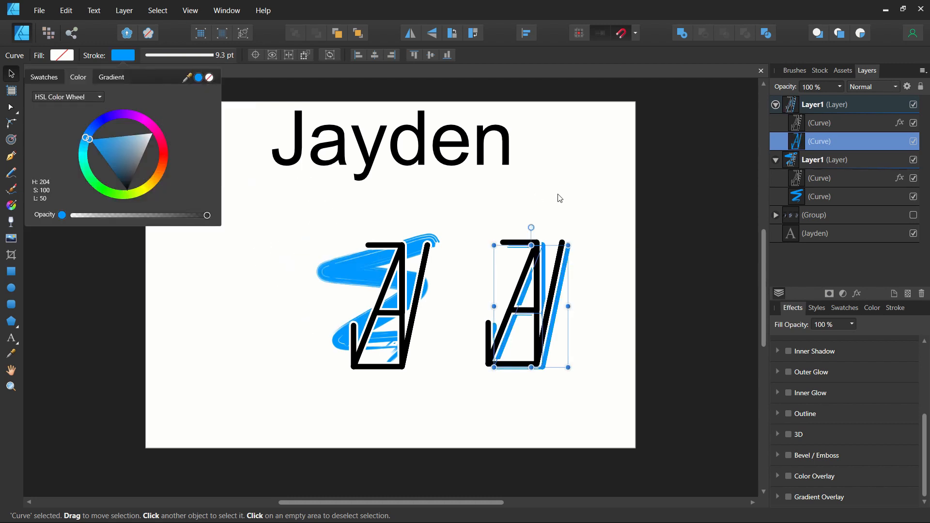
pyautogui.click(566, 196)
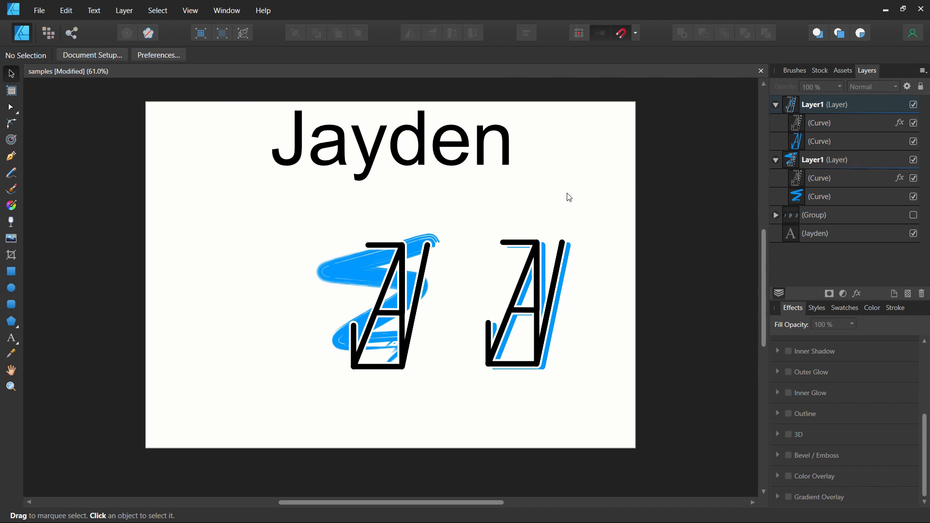
# Step: Move the blue shadow copy of the rightmost monogram up level with the black curve and closer behind it
pyautogui.click(827, 141)
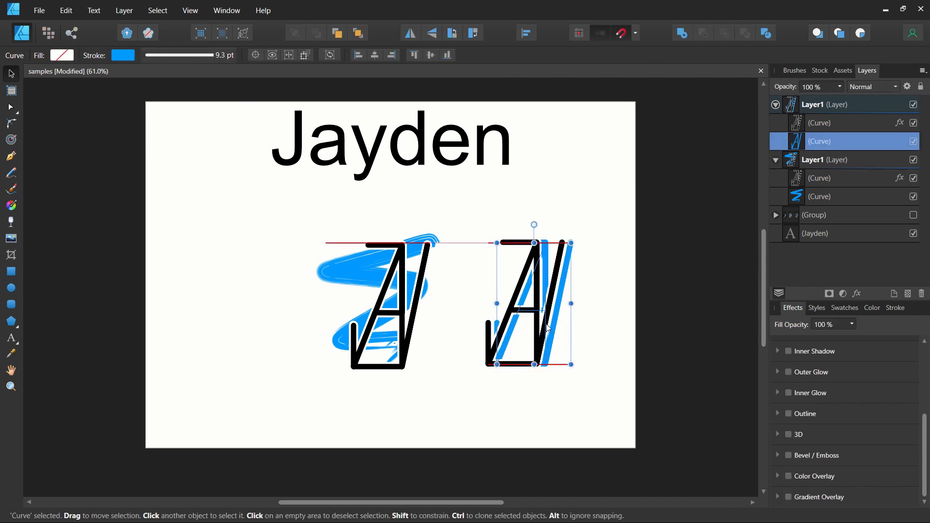
pyautogui.click(637, 300)
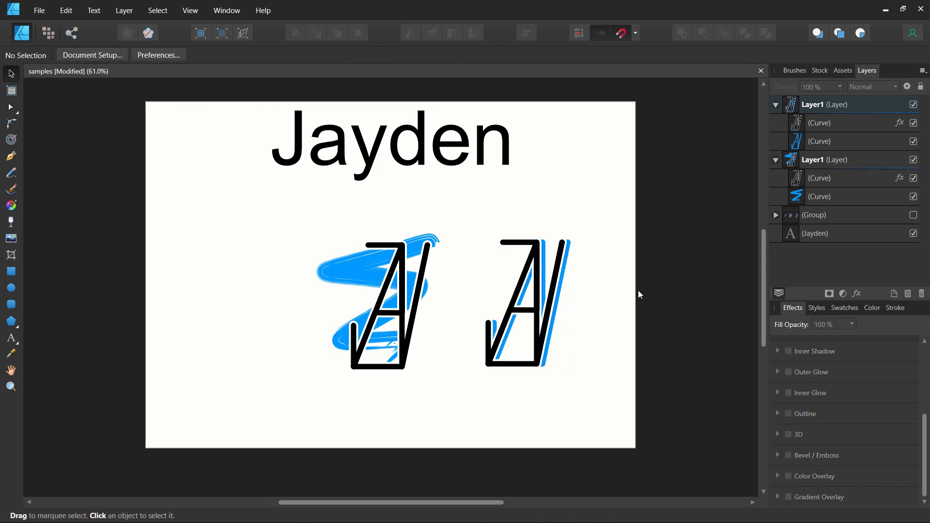
pyautogui.click(815, 145)
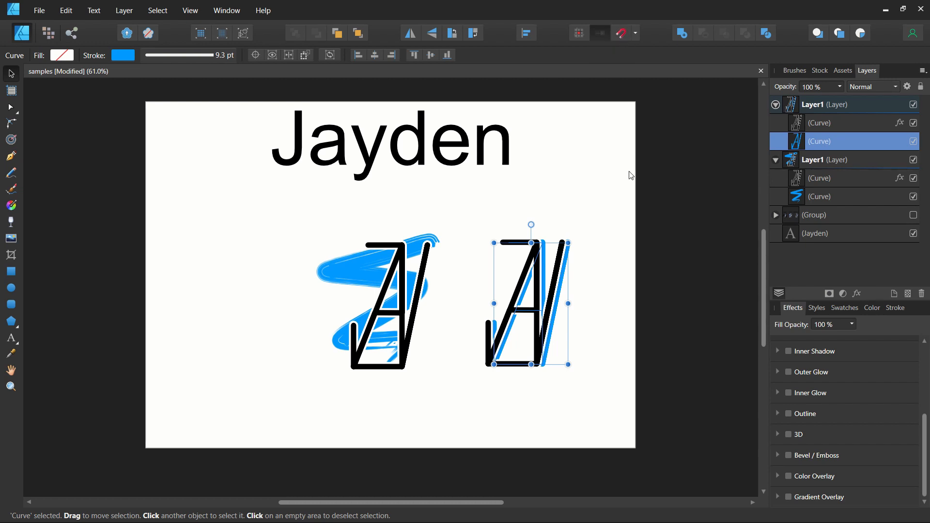
# Step: Duplicate the layer holding the blue-shadow monogram and briefly show the hidden sample group for reference
pyautogui.click(776, 106)
pyautogui.click(796, 110)
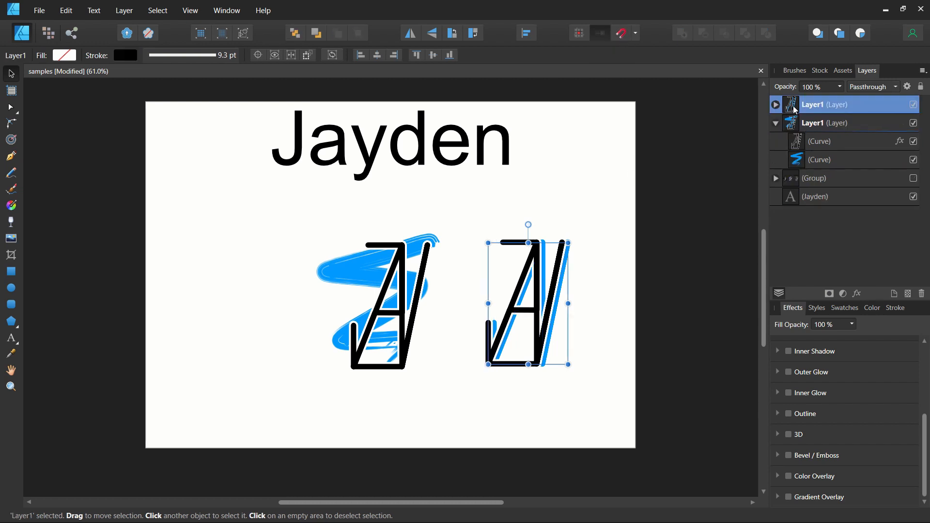
pyautogui.hotkey('ctrl', 'j')
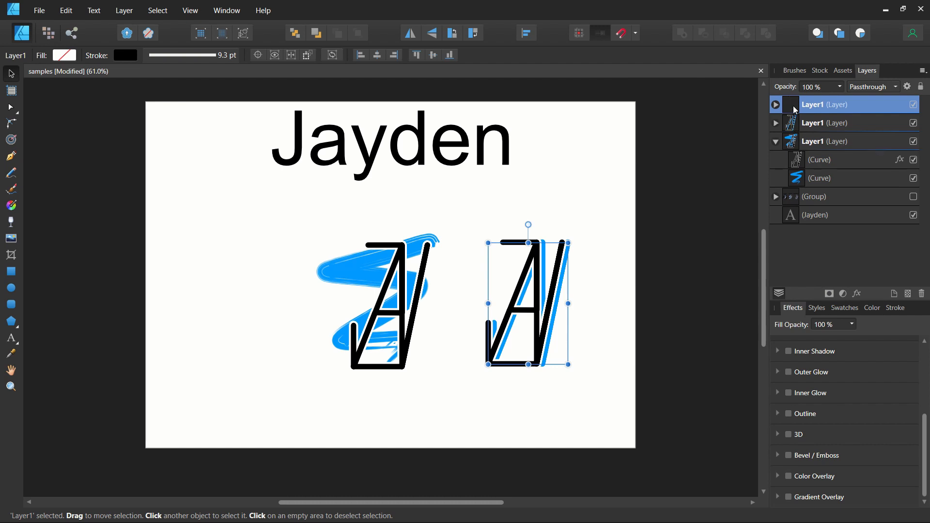
pyautogui.click(916, 197)
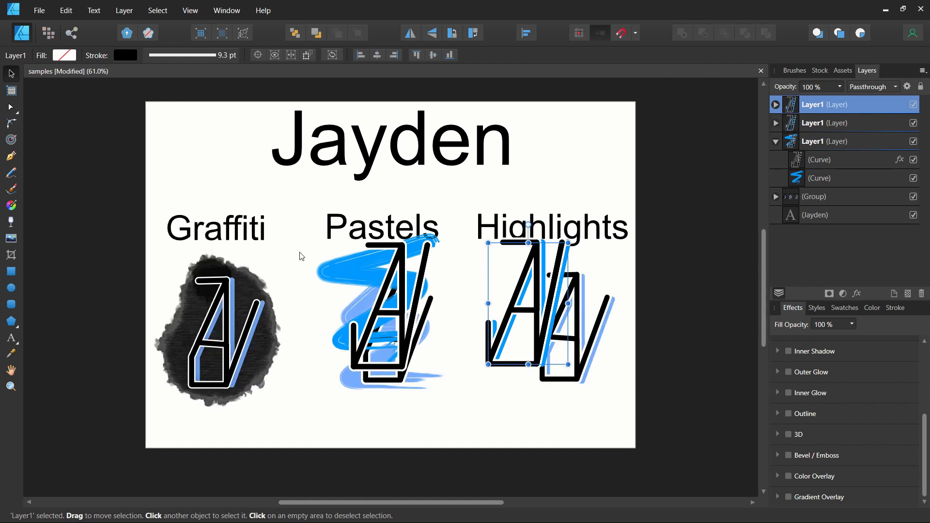
pyautogui.click(914, 197)
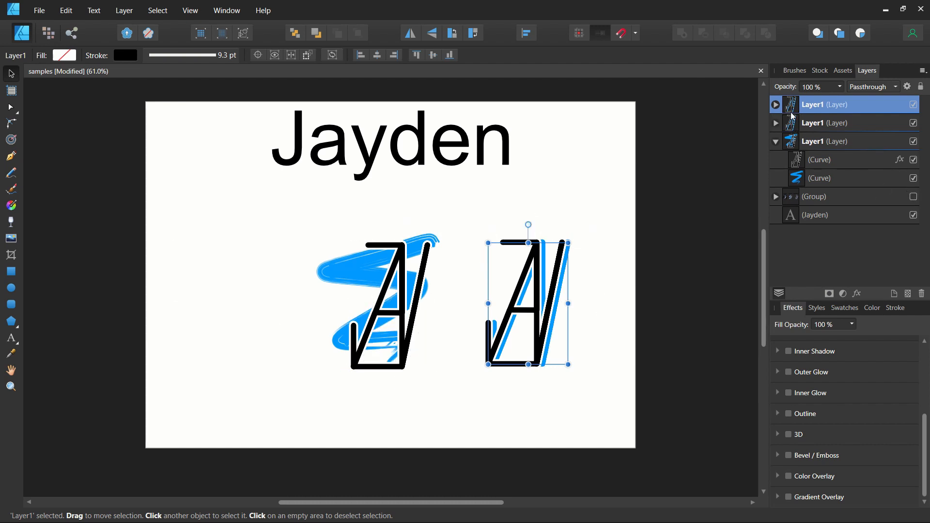
# Step: Move the duplicated monogram to the empty area left of the brush-stroke version, roughly level with the other two
pyautogui.moveTo(515, 303); pyautogui.dragTo(239, 309)
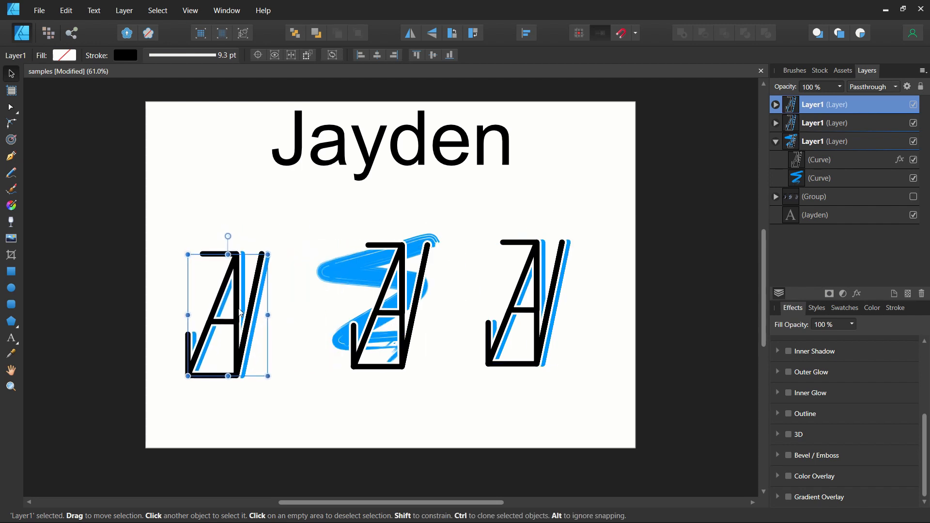
pyautogui.moveTo(239, 272); pyautogui.dragTo(238, 272)
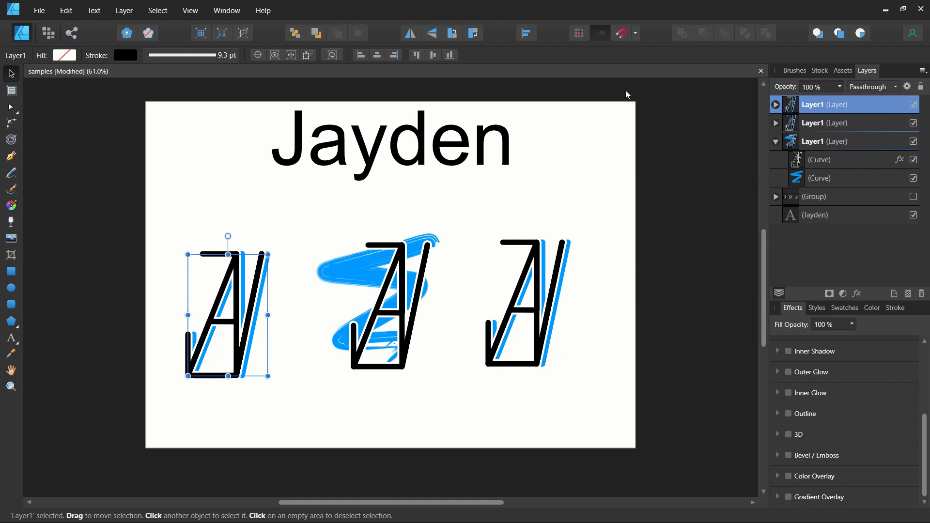
pyautogui.moveTo(231, 340); pyautogui.dragTo(226, 334)
pyautogui.click(281, 197)
# Step: Switch to the Pixel Persona and set up the Paint Brush with the 128 px textured brush from the Basic category
pyautogui.click(48, 33)
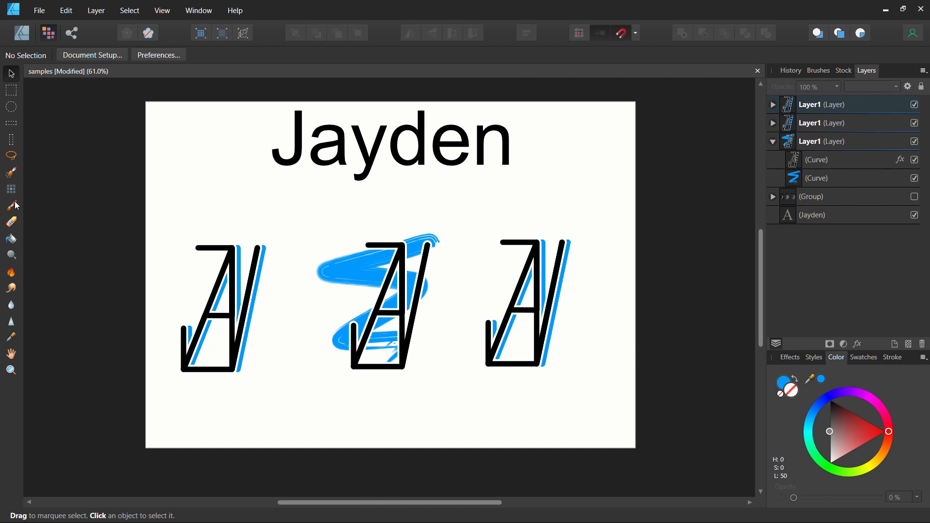
pyautogui.click(16, 206)
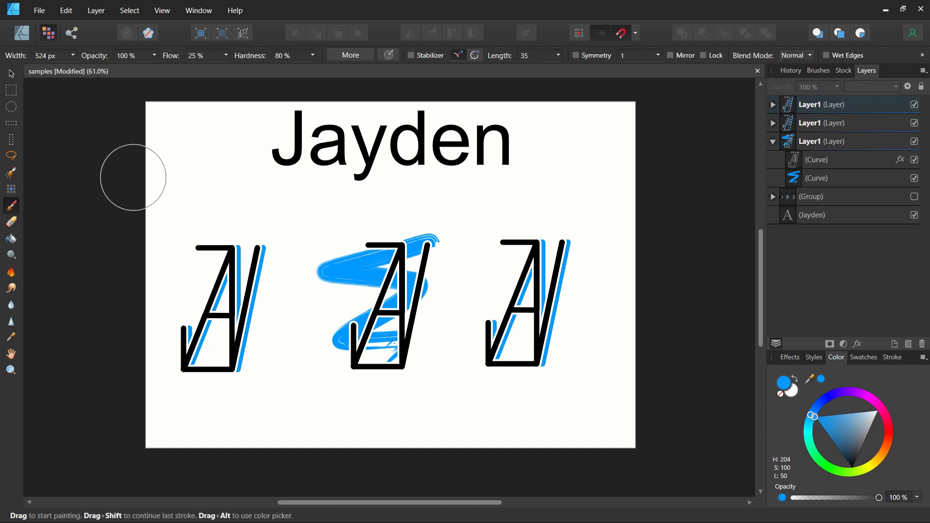
pyautogui.click(819, 70)
pyautogui.click(828, 103)
pyautogui.click(819, 86)
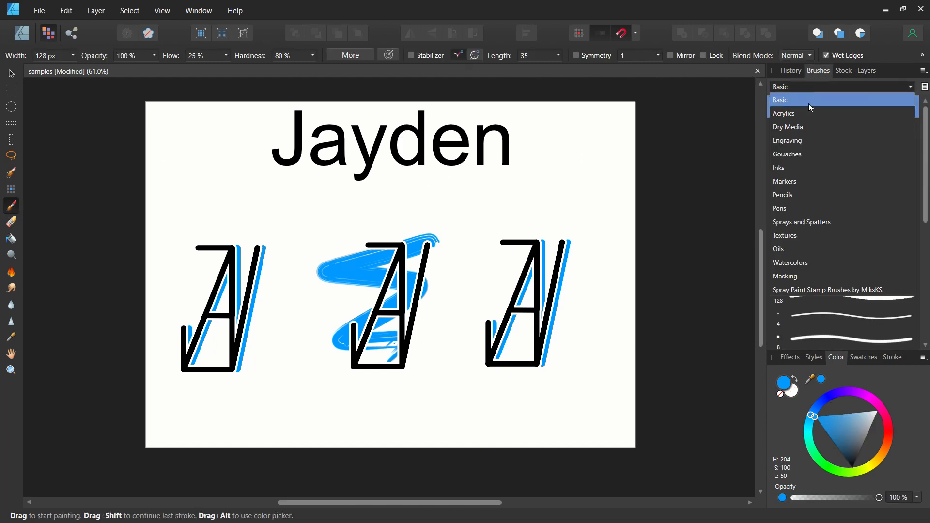
pyautogui.click(830, 85)
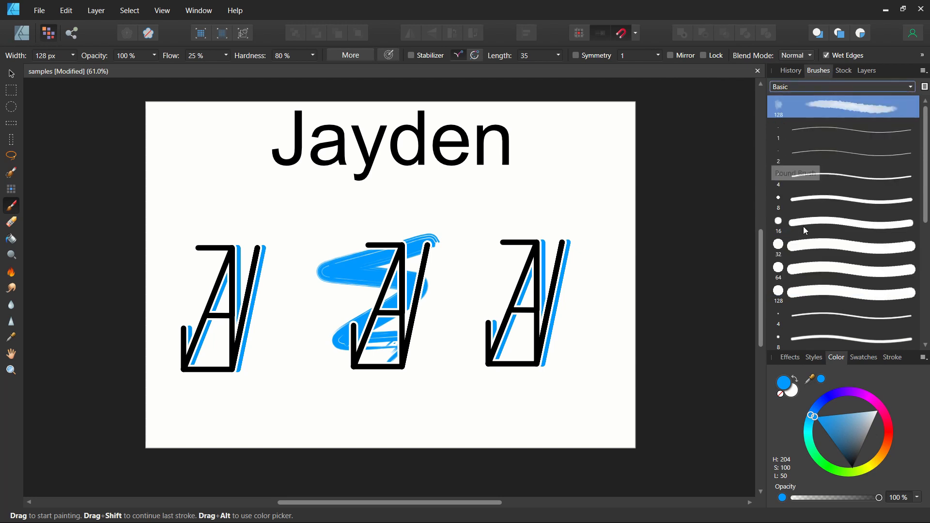
# Step: Paint a black textured blob covering the leftmost monogram, using a brush width of 386 px
pyautogui.moveTo(859, 409); pyautogui.dragTo(862, 482)
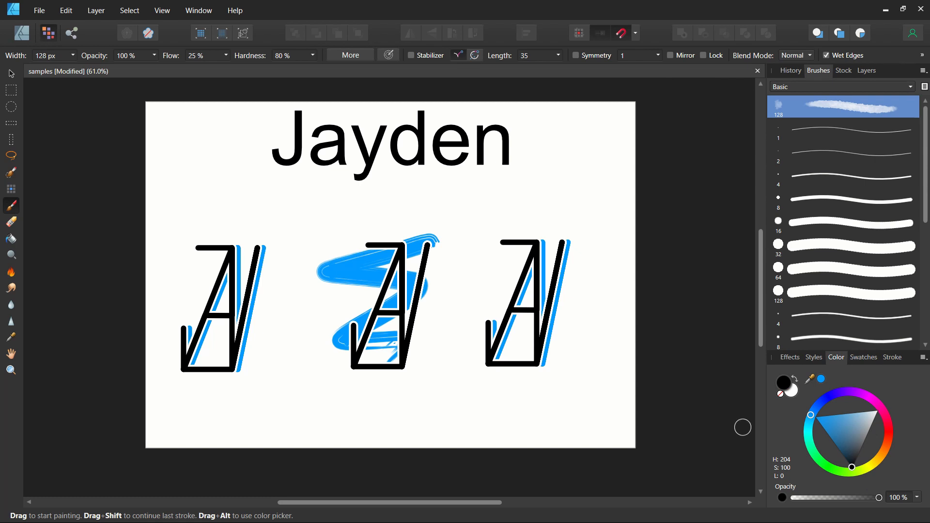
pyautogui.click(75, 57)
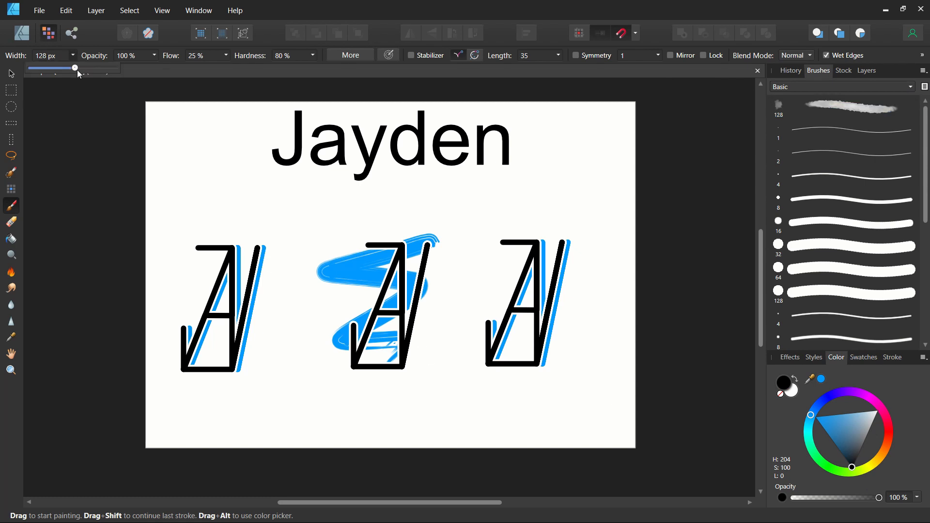
pyautogui.moveTo(77, 69); pyautogui.dragTo(96, 69)
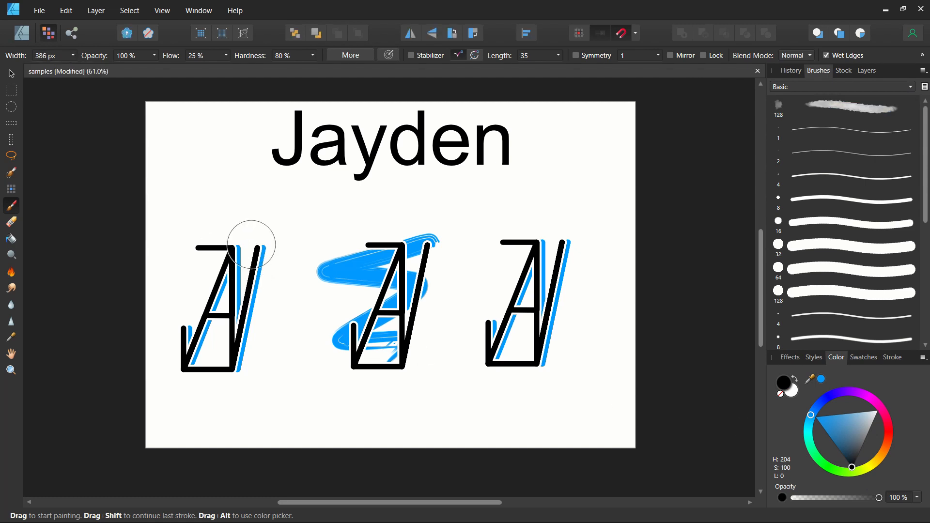
pyautogui.moveTo(249, 242)
pyautogui.mouseDown()
pyautogui.moveTo(196, 258)
pyautogui.moveTo(229, 253)
pyautogui.moveTo(241, 348)
pyautogui.moveTo(236, 365)
pyautogui.moveTo(224, 356)
pyautogui.moveTo(201, 373)
pyautogui.moveTo(187, 347)
pyautogui.moveTo(197, 295)
pyautogui.moveTo(257, 252)
pyautogui.moveTo(266, 326)
pyautogui.moveTo(235, 368)
pyautogui.moveTo(188, 337)
pyautogui.moveTo(202, 270)
pyautogui.moveTo(194, 251)
pyautogui.mouseUp()
pyautogui.click(11, 77)
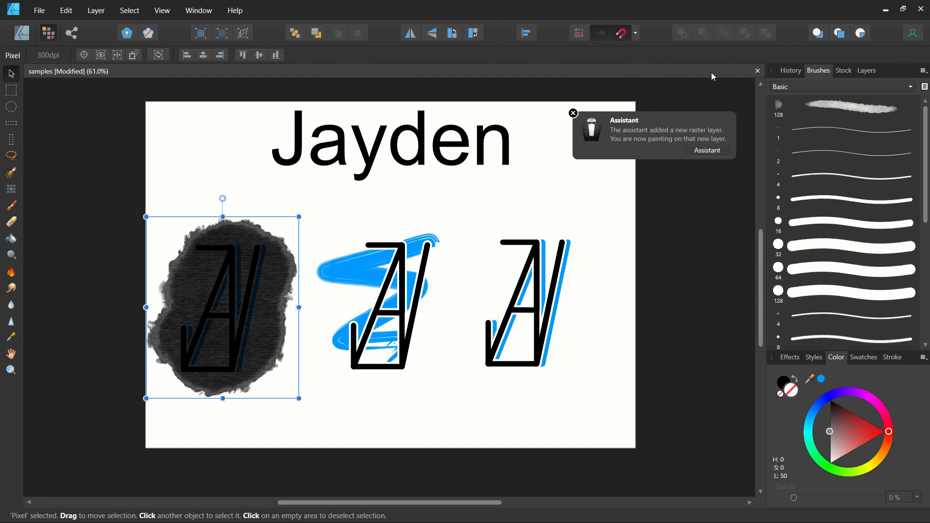
# Step: Reorder the leftmost monogram's layer so the black curve is on top, the blue curve beneath it and the pixel blob lowest
pyautogui.click(867, 71)
pyautogui.click(773, 105)
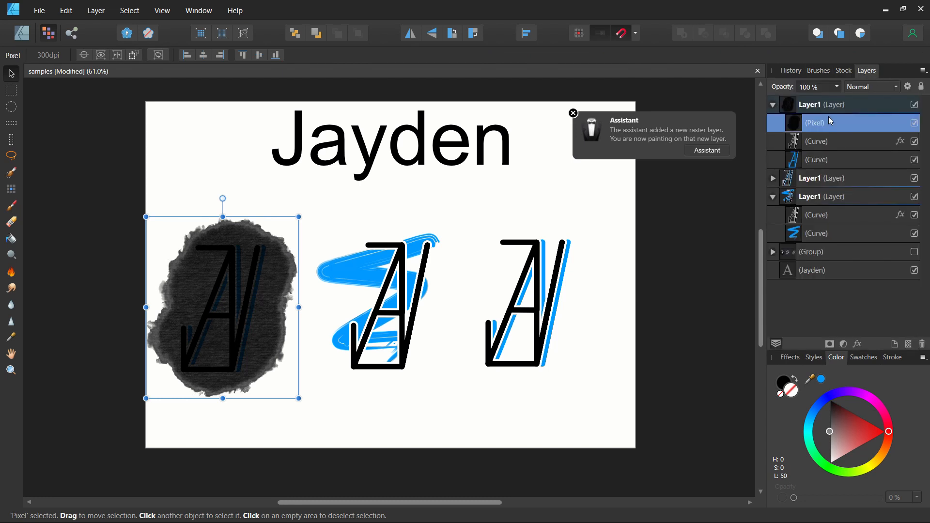
pyautogui.moveTo(831, 139); pyautogui.dragTo(838, 120)
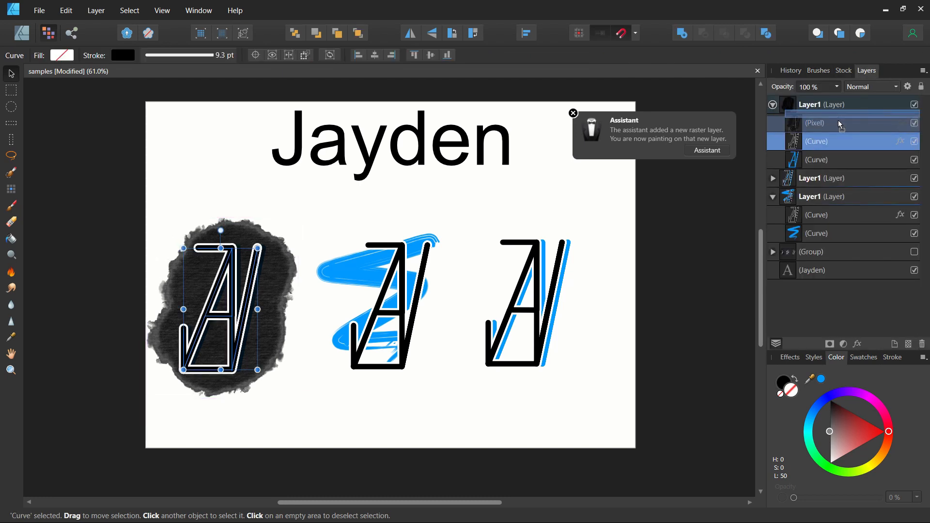
pyautogui.click(824, 141)
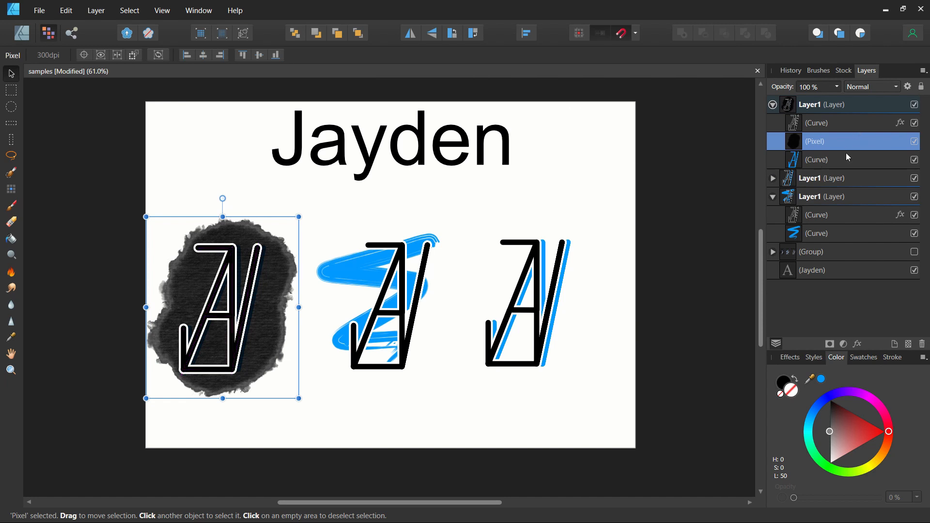
pyautogui.moveTo(838, 159)
pyautogui.mouseDown()
pyautogui.moveTo(850, 113)
pyautogui.moveTo(832, 124)
pyautogui.moveTo(836, 116)
pyautogui.mouseUp()
pyautogui.click(778, 126)
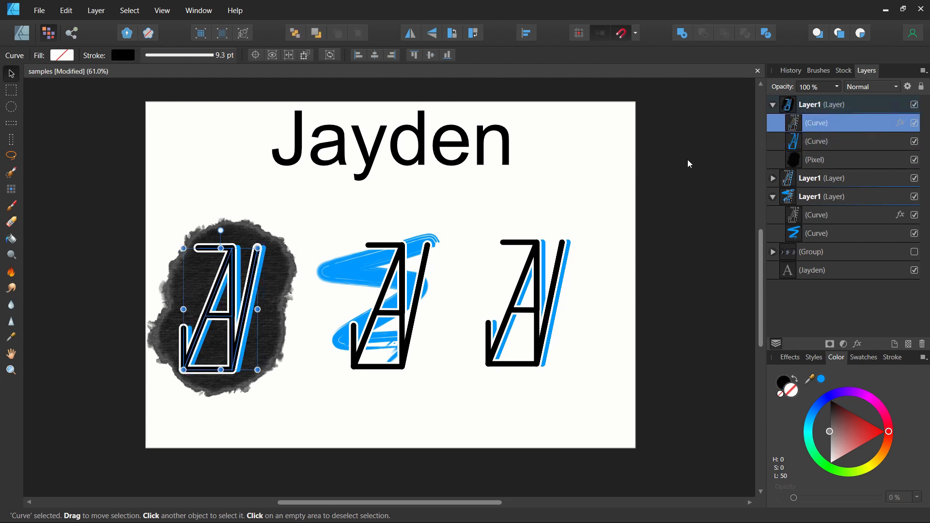
pyautogui.click(689, 164)
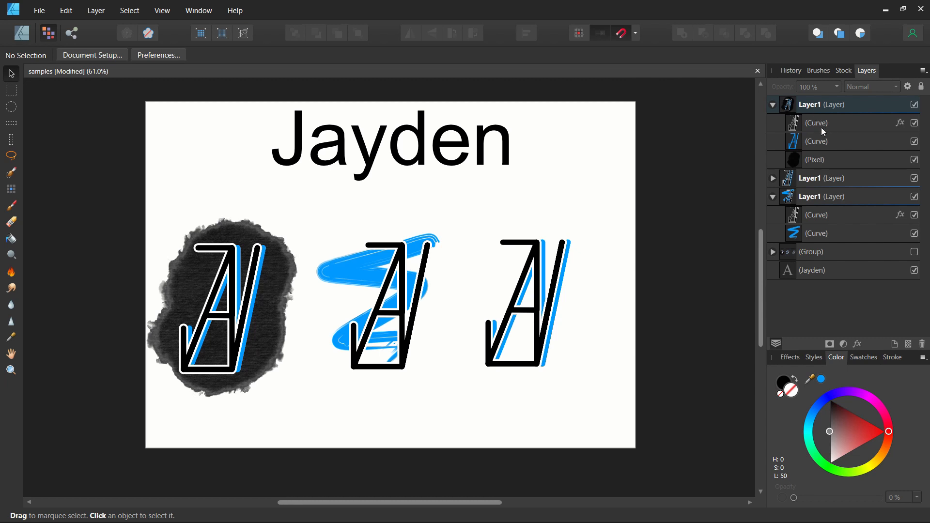
# Step: Enlarge the black pixel blob slightly and shift it a little to the left behind the monogram
pyautogui.click(826, 145)
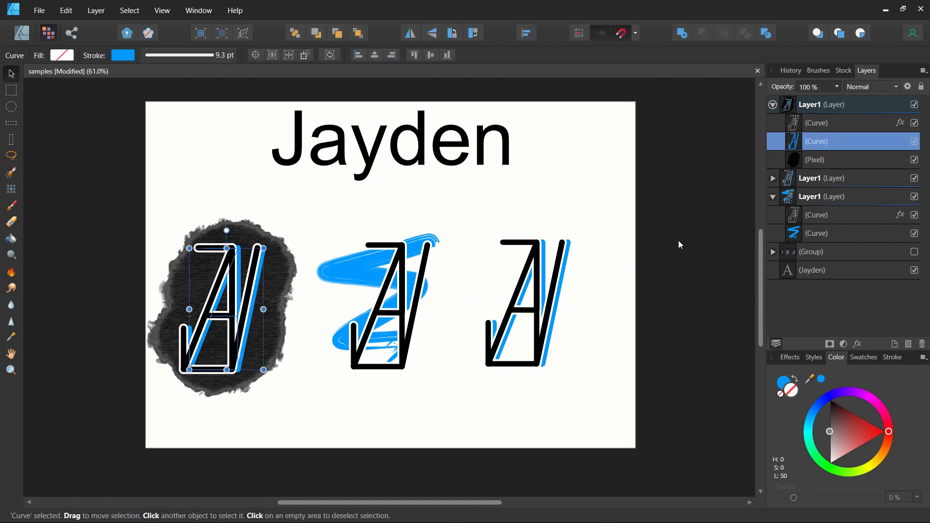
pyautogui.click(825, 161)
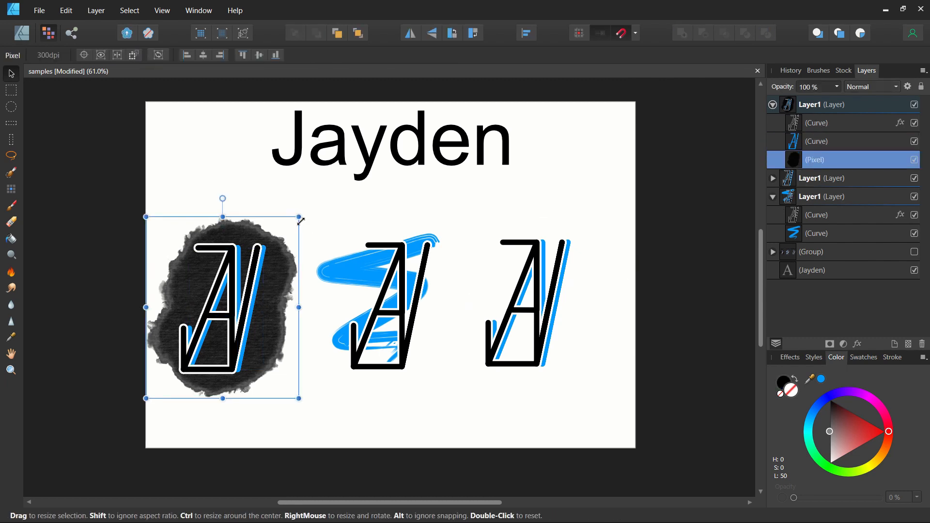
pyautogui.moveTo(299, 216)
pyautogui.mouseDown()
pyautogui.moveTo(308, 192)
pyautogui.moveTo(304, 211)
pyautogui.mouseUp()
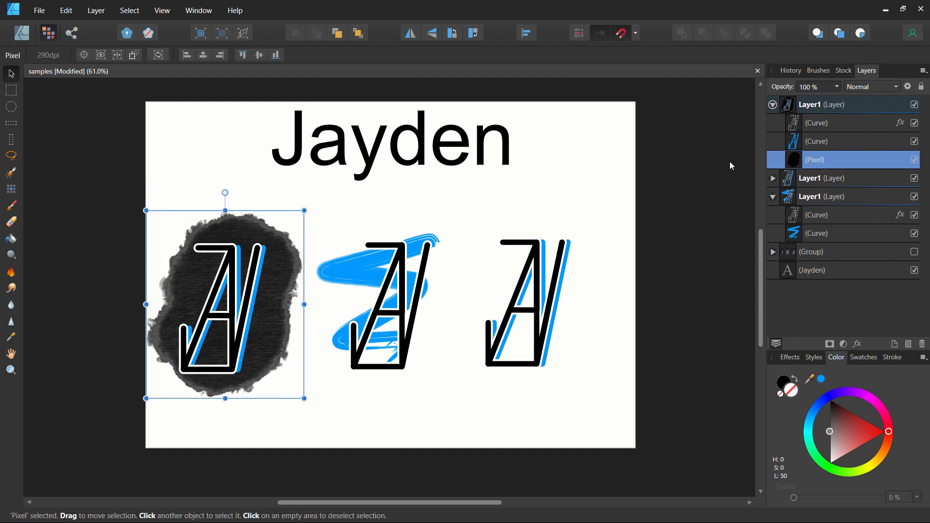
pyautogui.moveTo(227, 289); pyautogui.dragTo(217, 291)
pyautogui.click(251, 163)
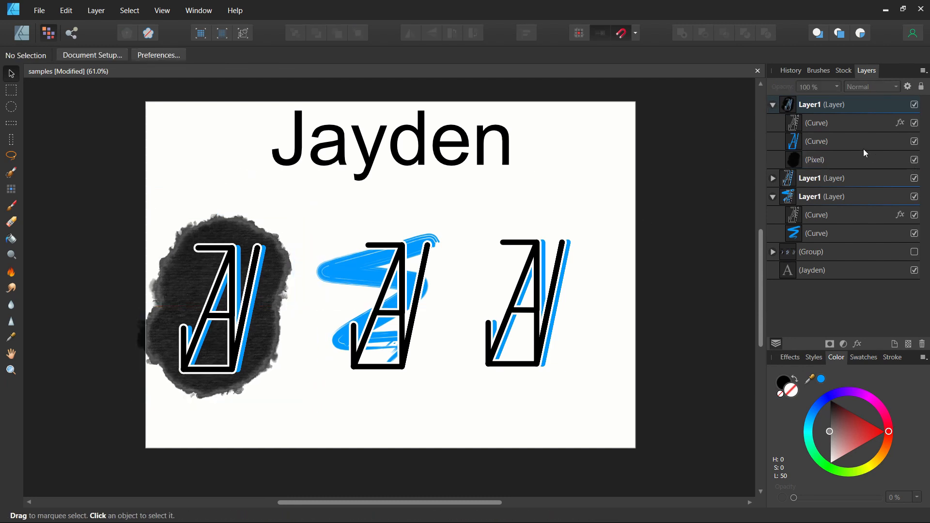
# Step: Try an Outline effect on the black pixel blob and turn it back off
pyautogui.click(841, 163)
pyautogui.click(789, 358)
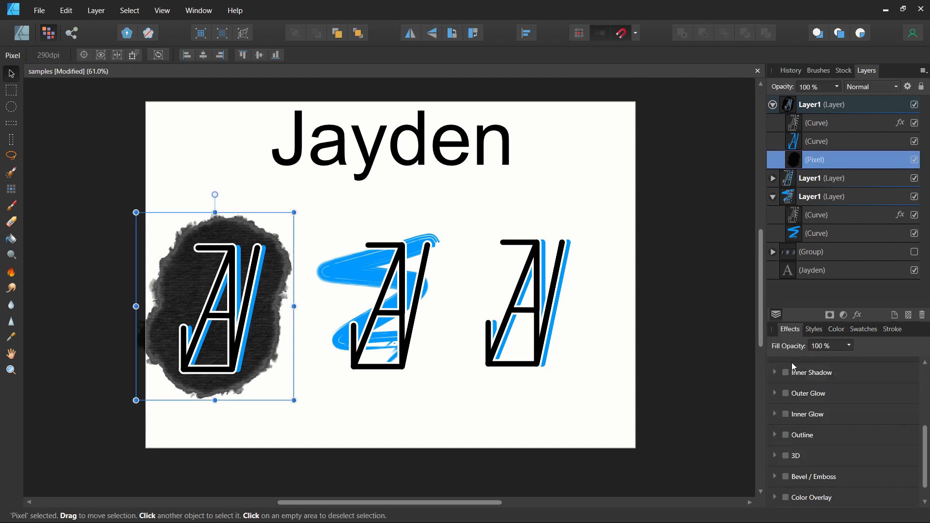
pyautogui.scroll(-2, 804, 383)
pyautogui.click(785, 415)
pyautogui.scroll(-1, 834, 436)
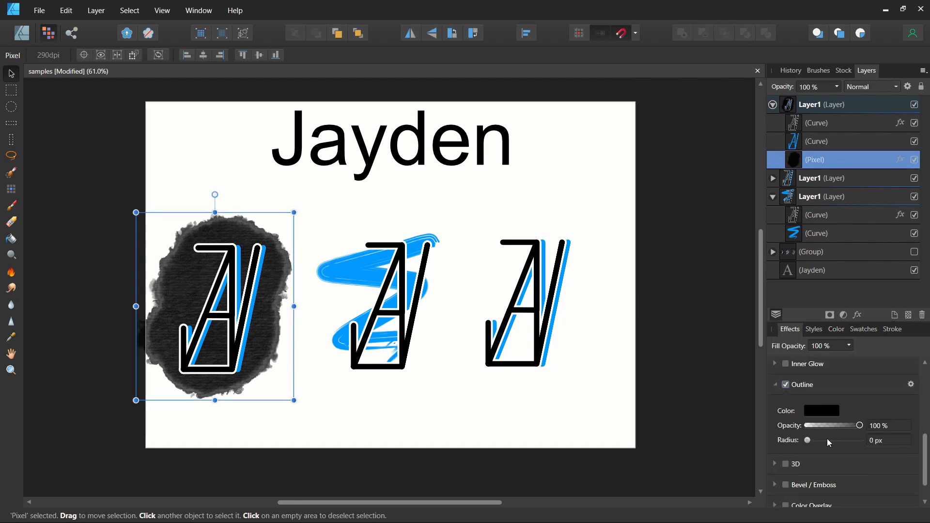
pyautogui.moveTo(828, 440); pyautogui.dragTo(804, 440)
pyautogui.click(799, 385)
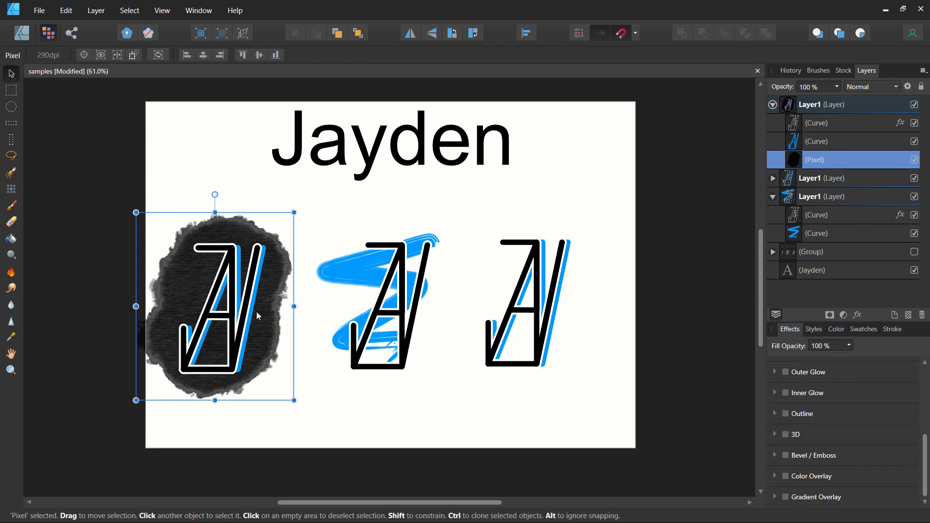
# Step: Shift the black pixel blob slightly right and up so it sits better behind the monogram
pyautogui.moveTo(256, 315); pyautogui.dragTo(257, 310)
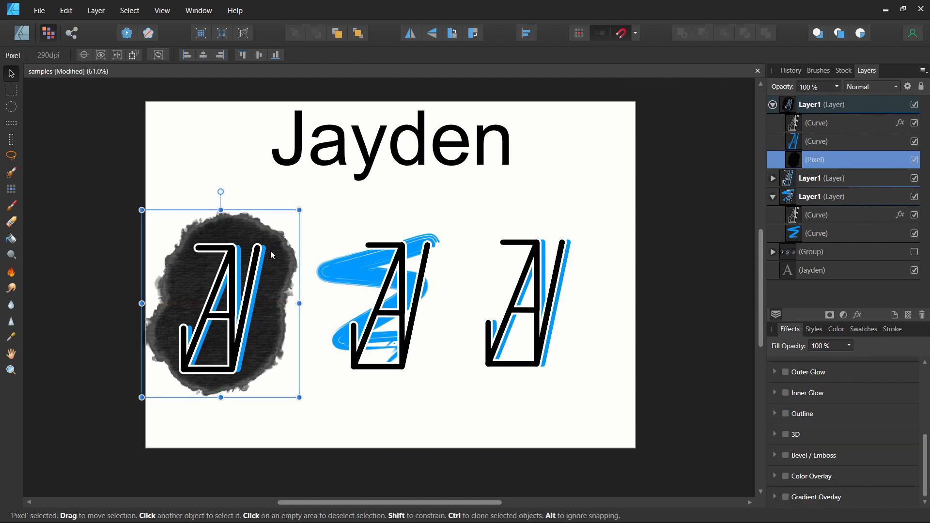
pyautogui.click(292, 168)
pyautogui.click(254, 167)
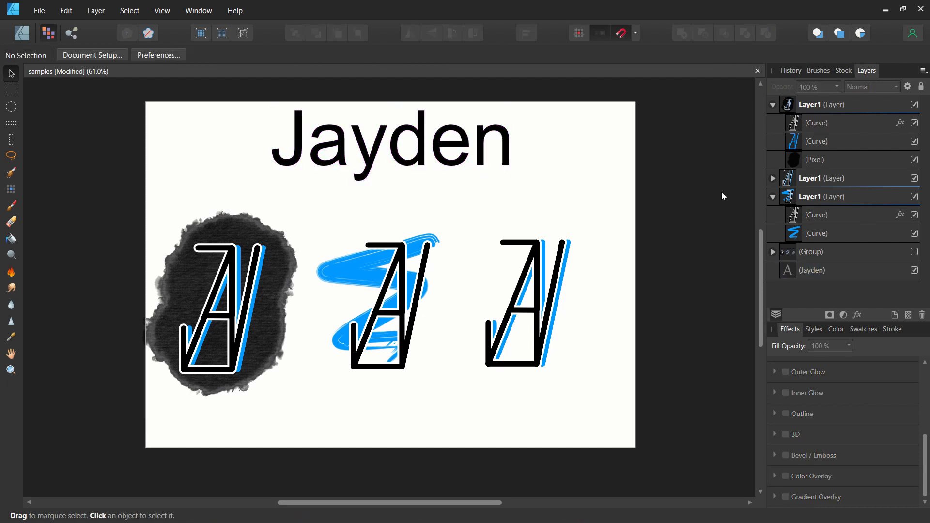
# Step: Collapse the expanded monogram layers and clear the selection
pyautogui.click(774, 197)
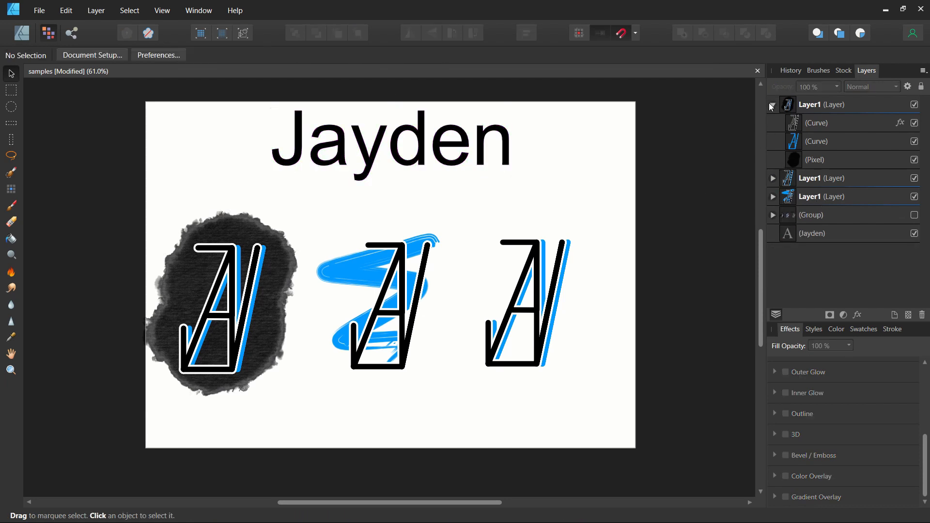
pyautogui.click(768, 106)
pyautogui.click(772, 106)
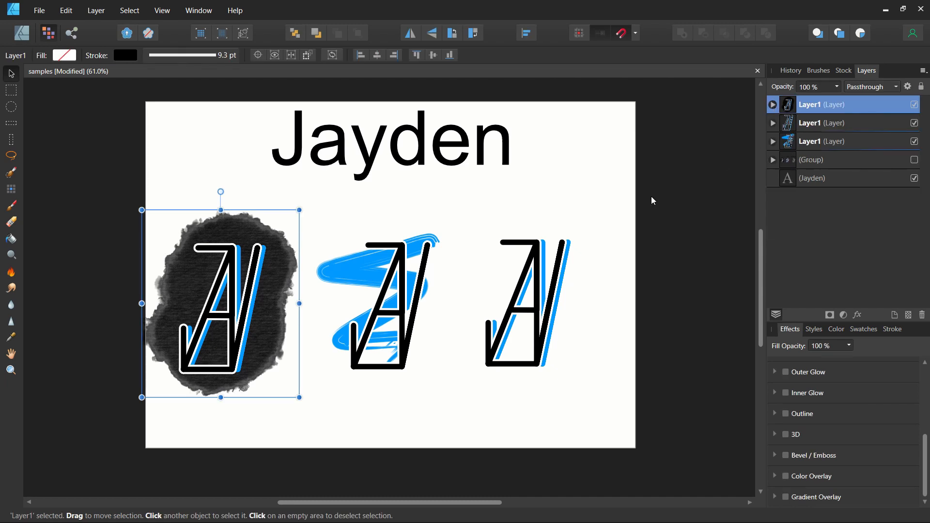
pyautogui.click(638, 205)
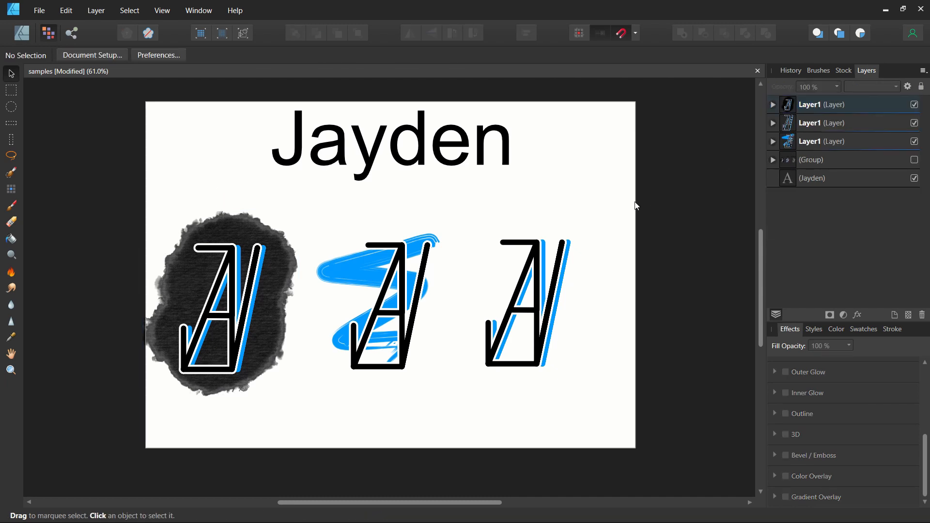